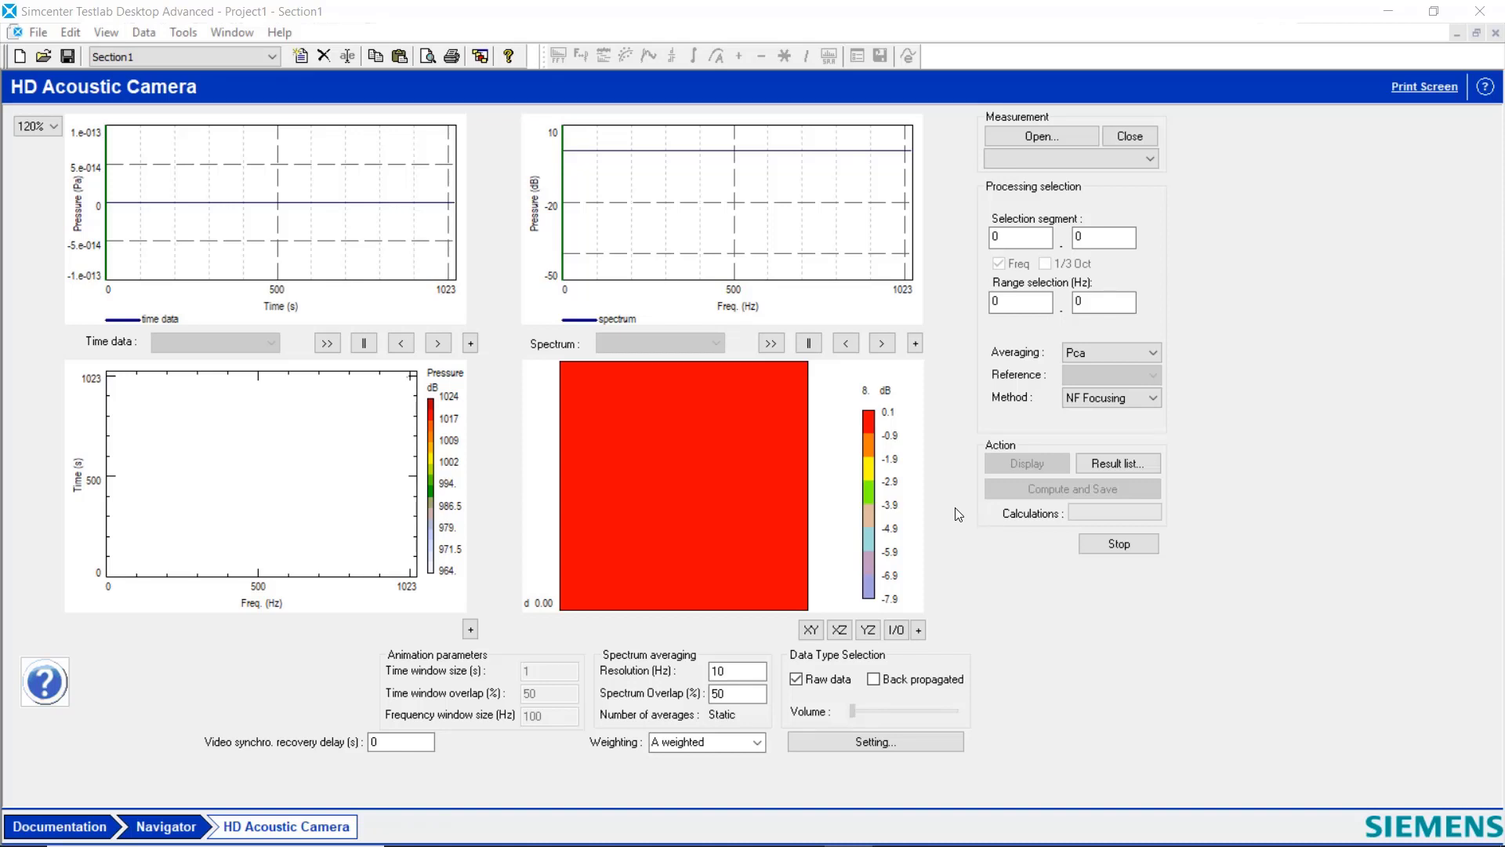
Confirm in the Add-ins list that HD Acoustic Camera is checked, and view its description.
{"action": "left_click", "coordinate": [185, 40]}
{"action": "left_click", "coordinate": [211, 54]}
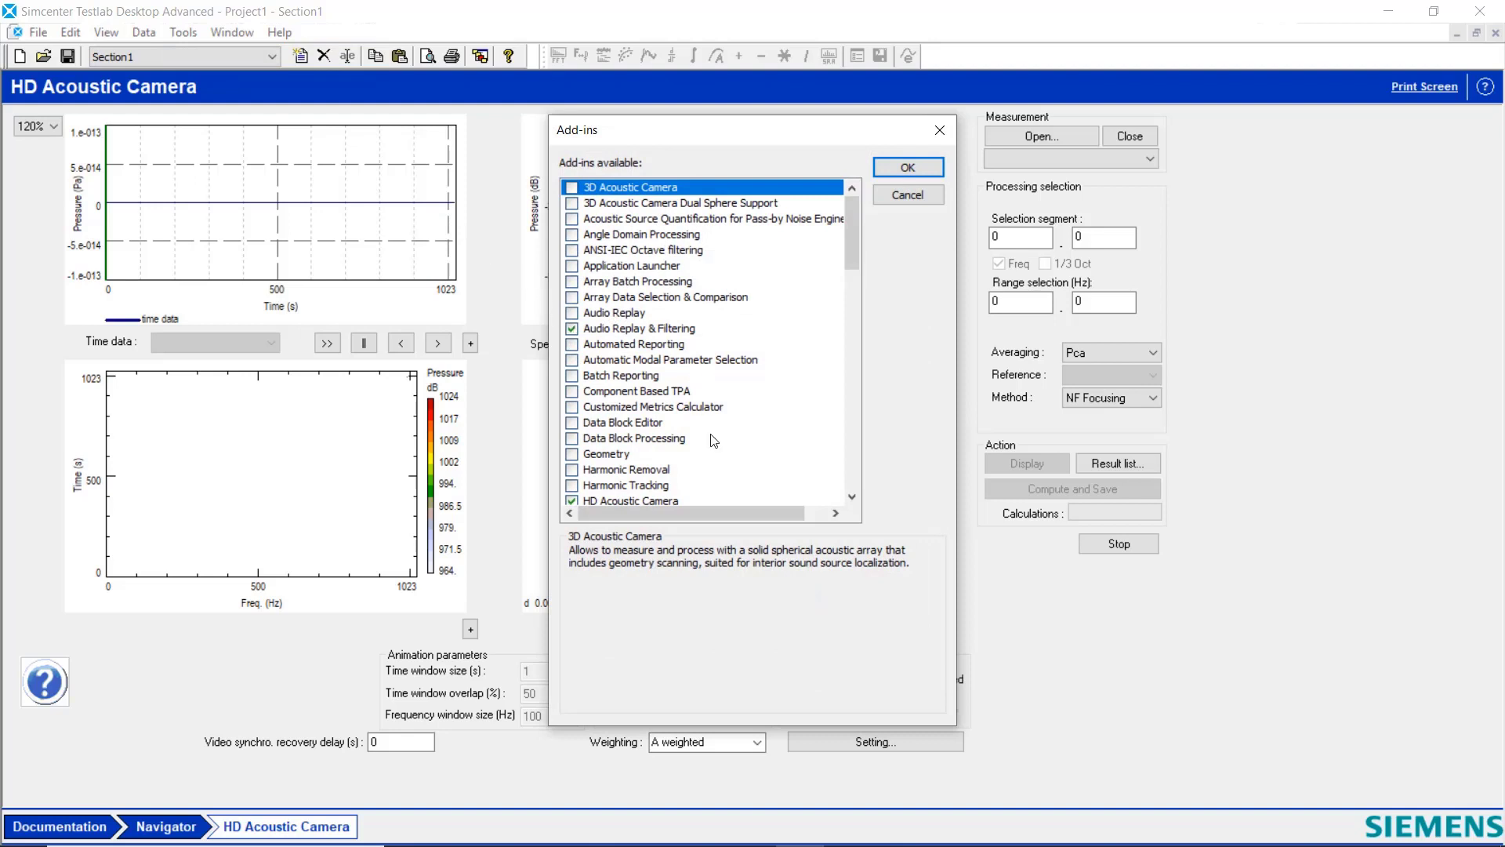
{"action": "left_click_drag", "start_coordinate": [850, 241], "coordinate": [853, 286]}
{"action": "left_click", "coordinate": [649, 330]}
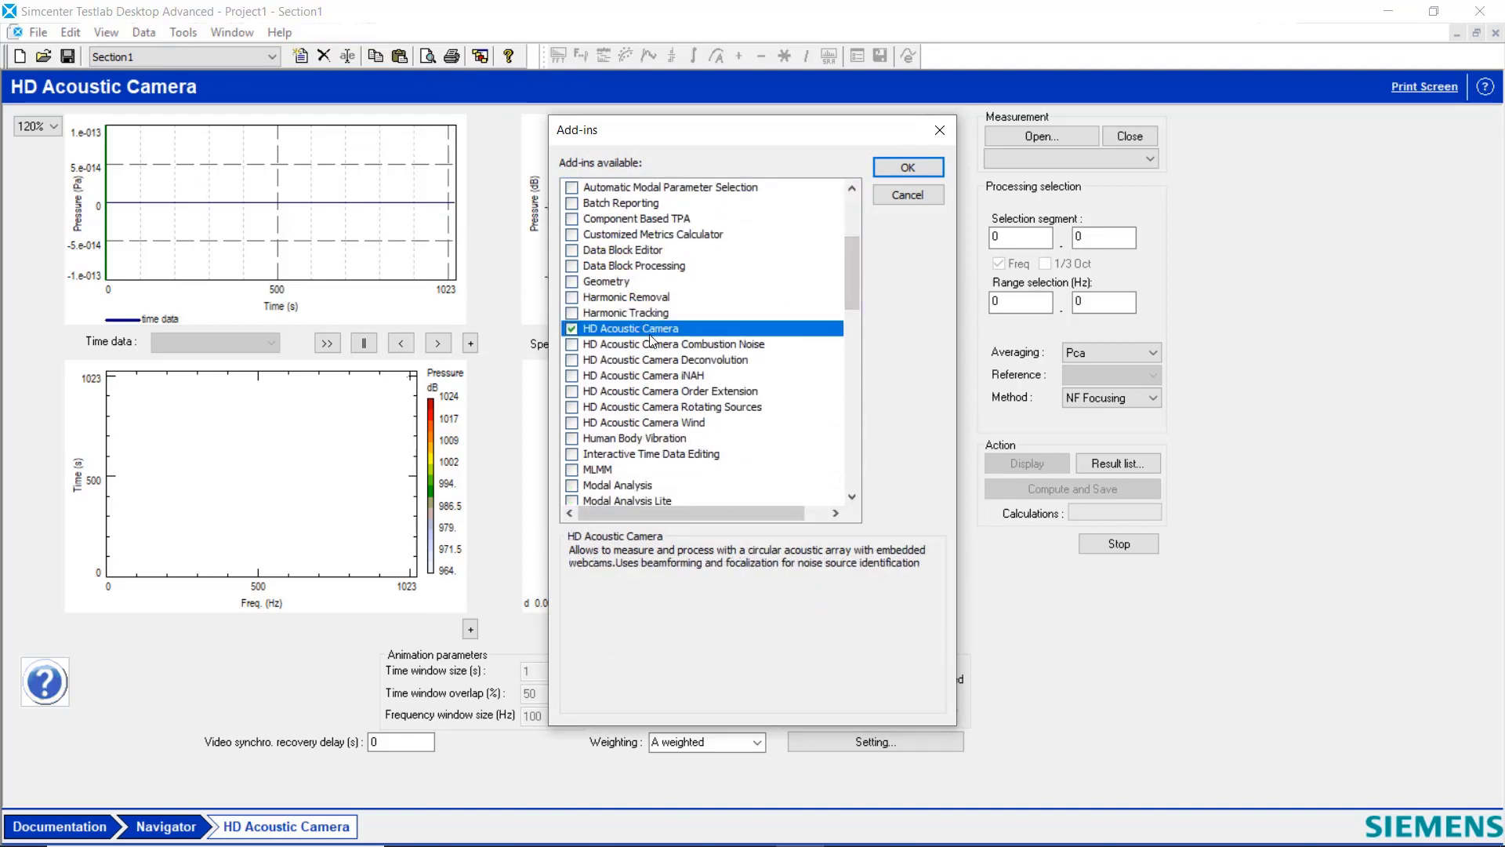
Cancel the Add-ins dialog and load quad4.bdd from the demo2 folder.
{"action": "left_click", "coordinate": [909, 194]}
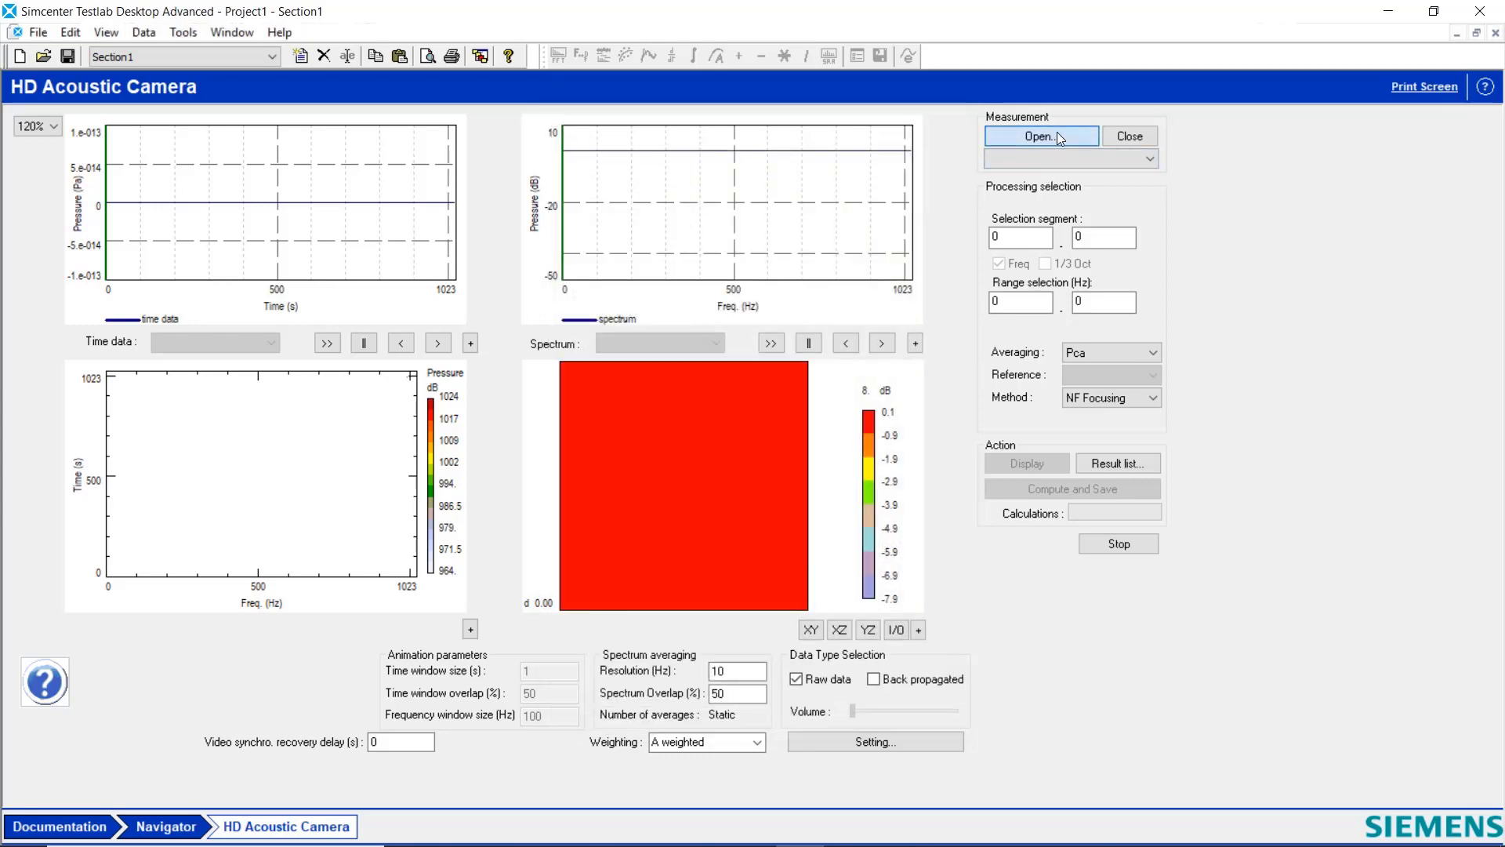
{"action": "left_click", "coordinate": [1057, 135]}
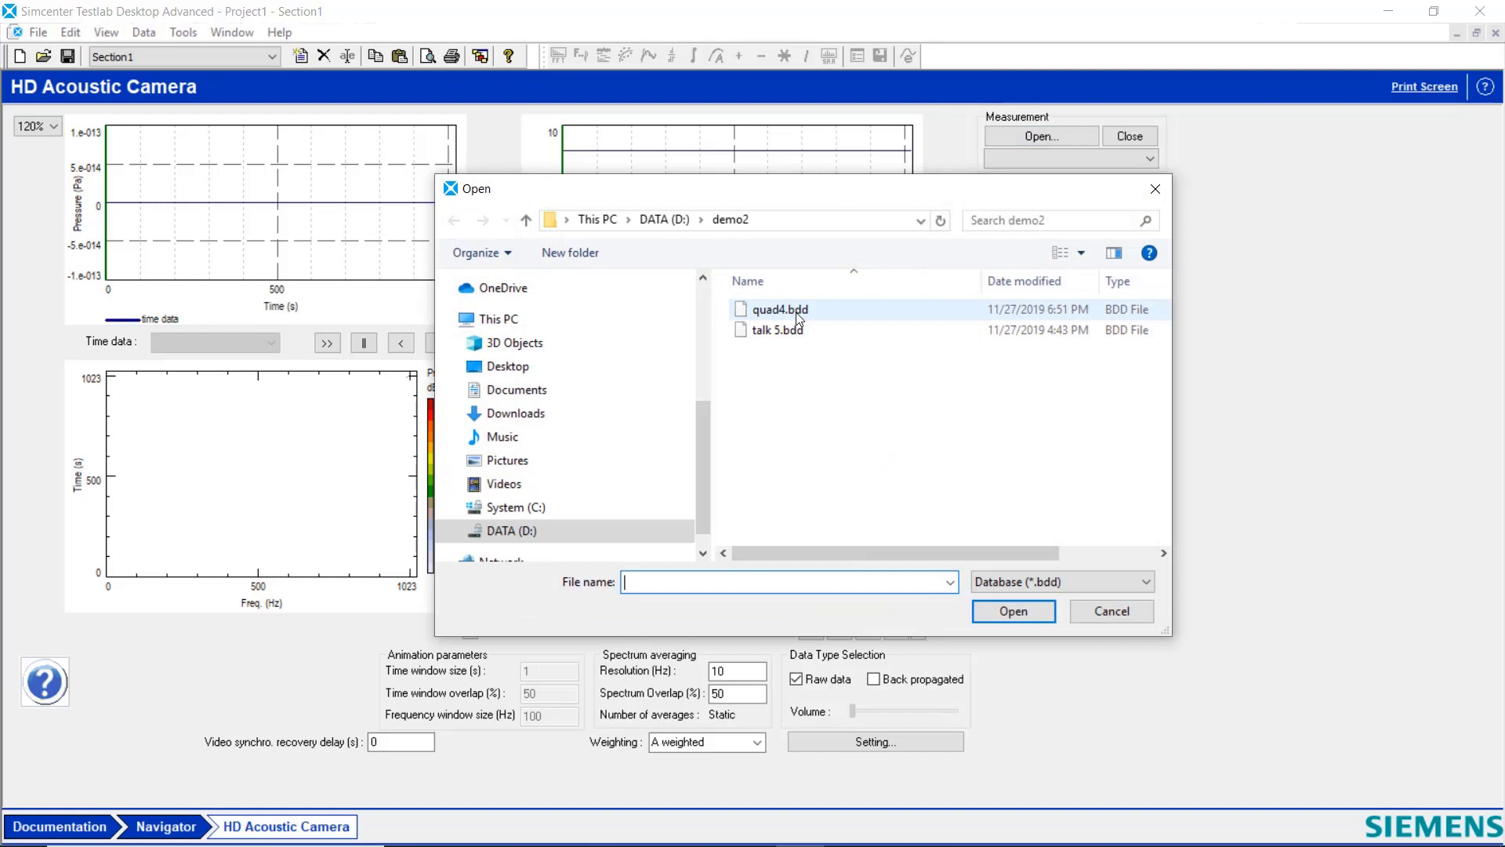
{"action": "left_click", "coordinate": [784, 310]}
{"action": "left_click", "coordinate": [998, 608]}
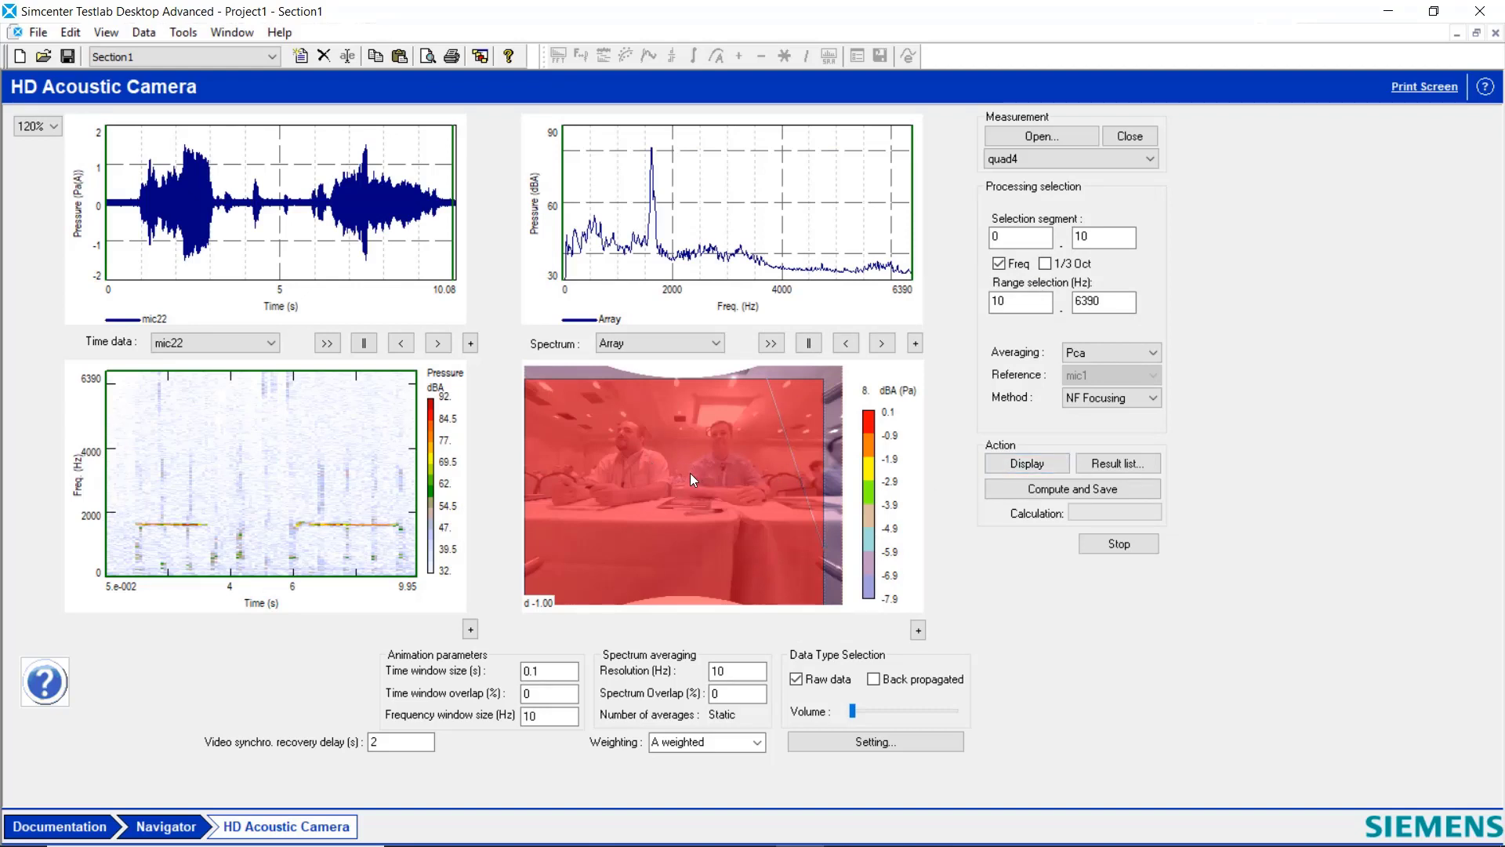
Set the time window size to 0.1 s.
{"action": "double_click", "coordinate": [541, 671]}
{"action": "type", "text": ".1"}
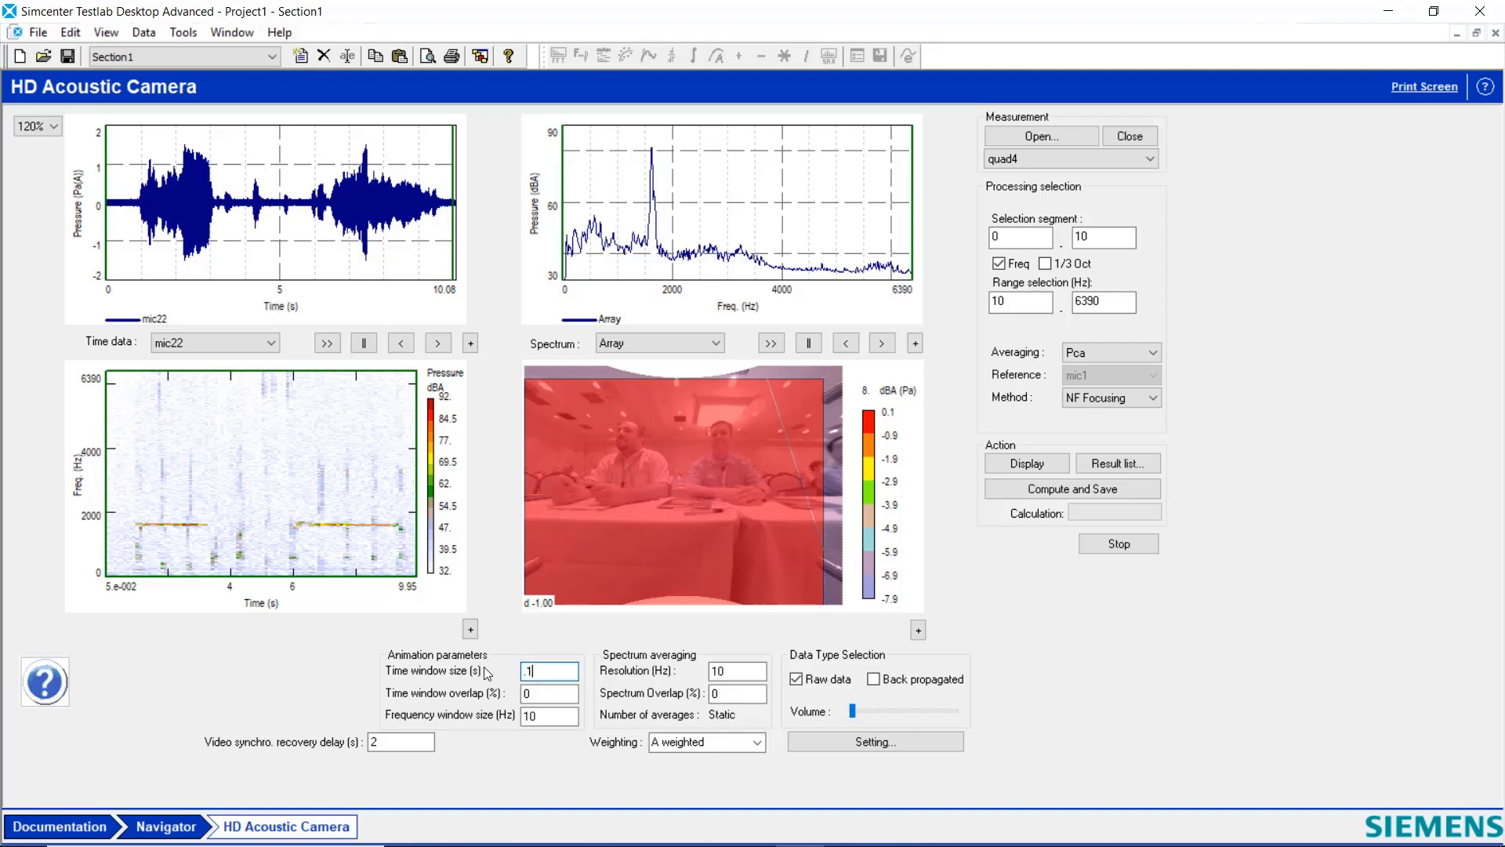
{"action": "left_click", "coordinate": [558, 692]}
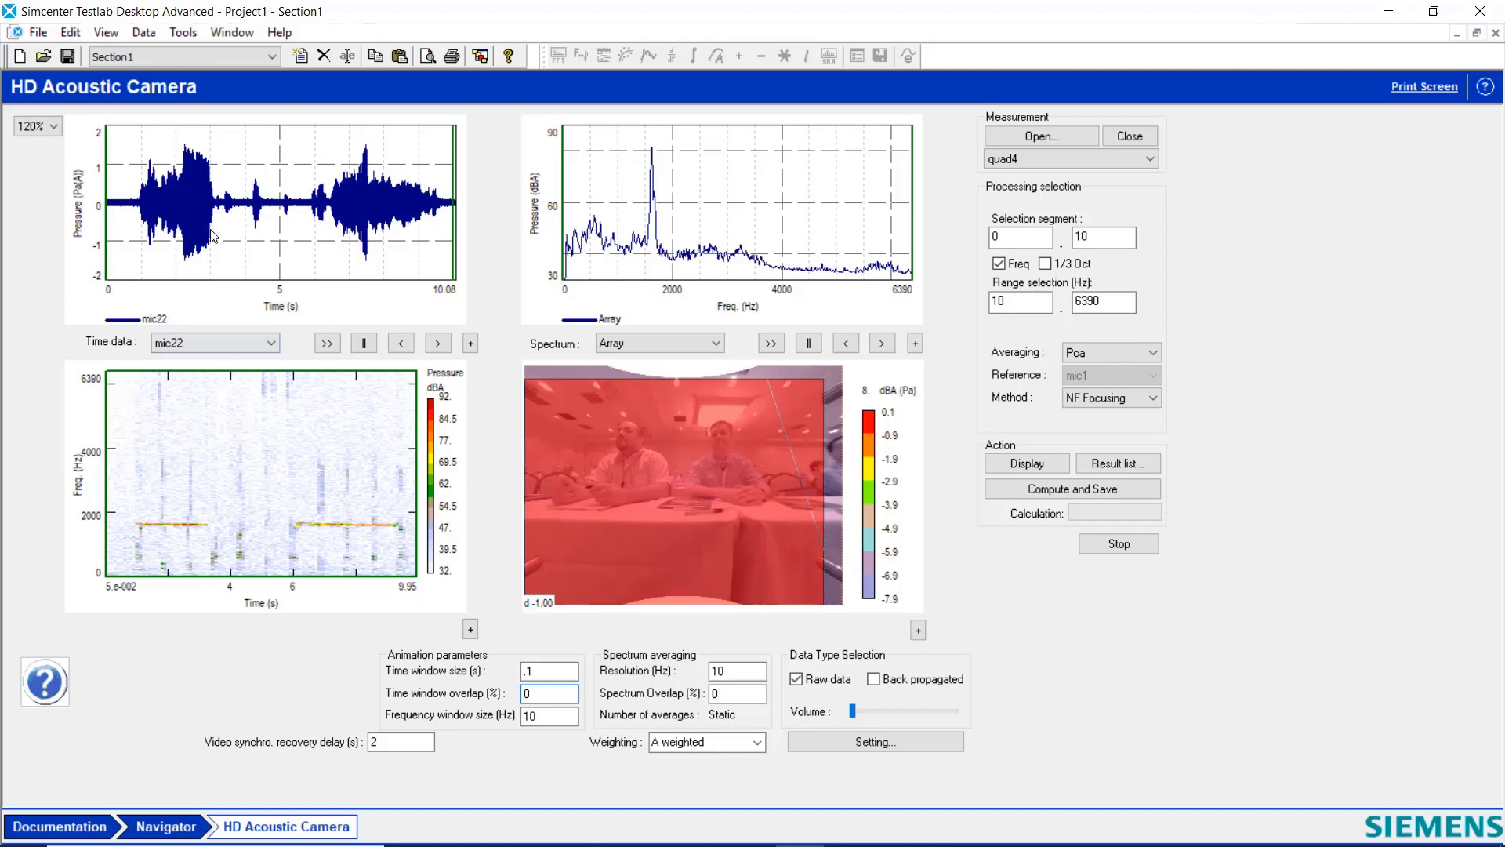
Set the selection segment to 8.1–8.7 s with cursors in the time plot.
{"action": "left_click", "coordinate": [245, 217]}
{"action": "left_click", "coordinate": [270, 217]}
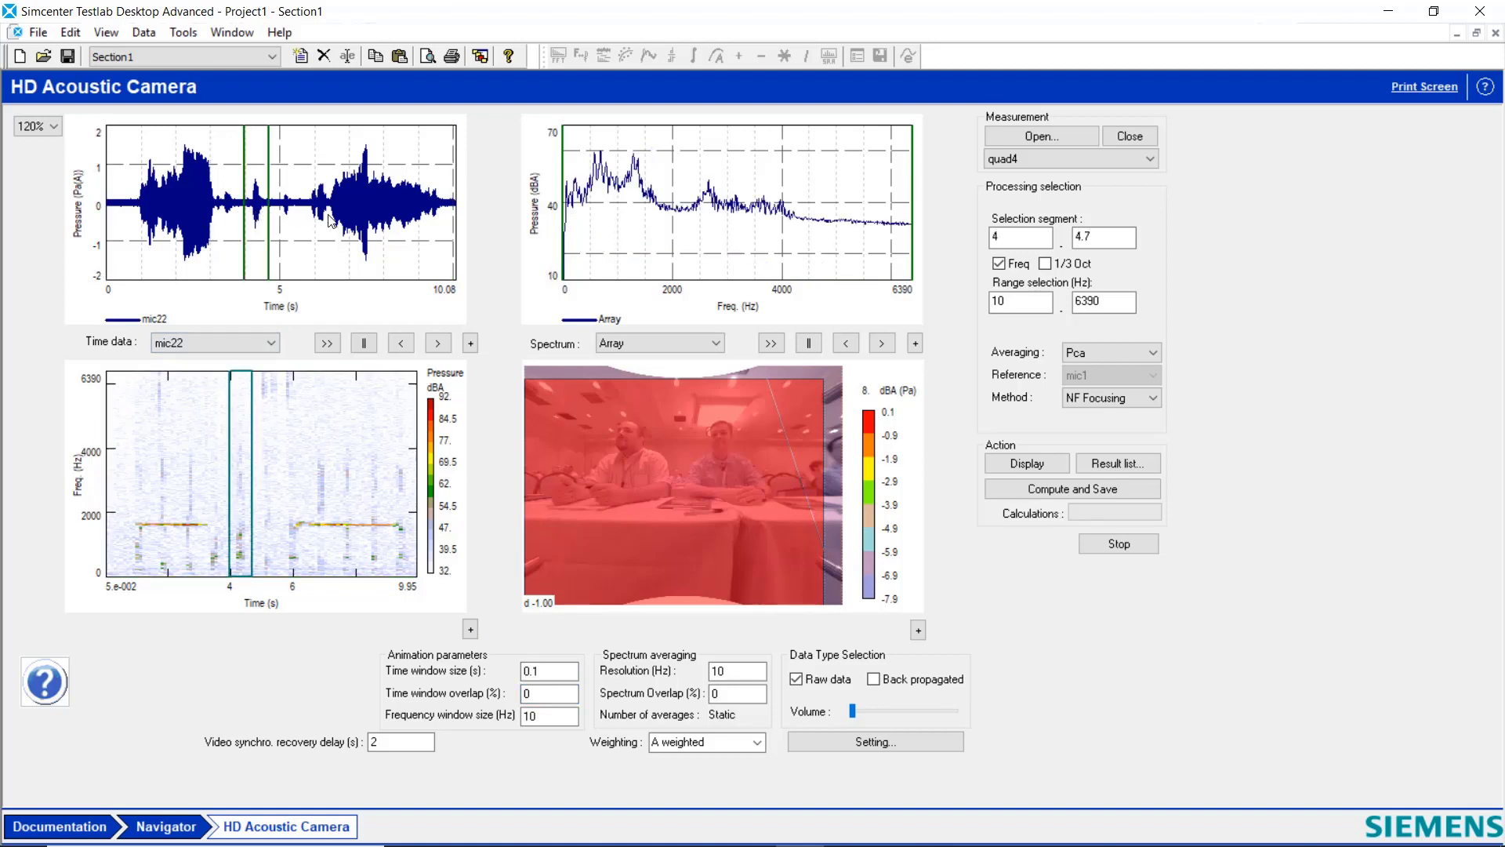
{"action": "left_click", "coordinate": [386, 226]}
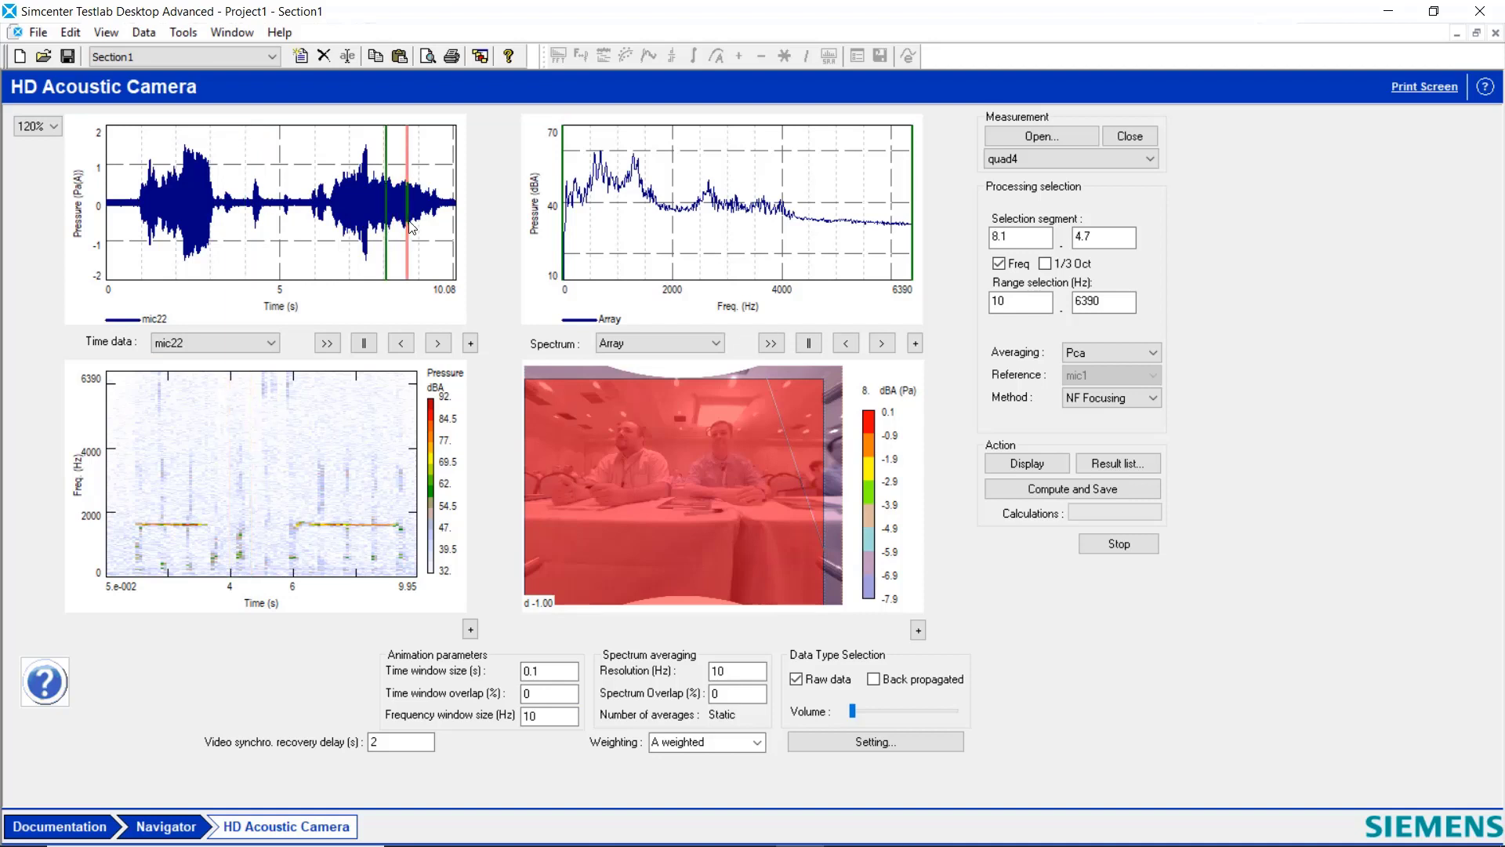
{"action": "left_click", "coordinate": [408, 224]}
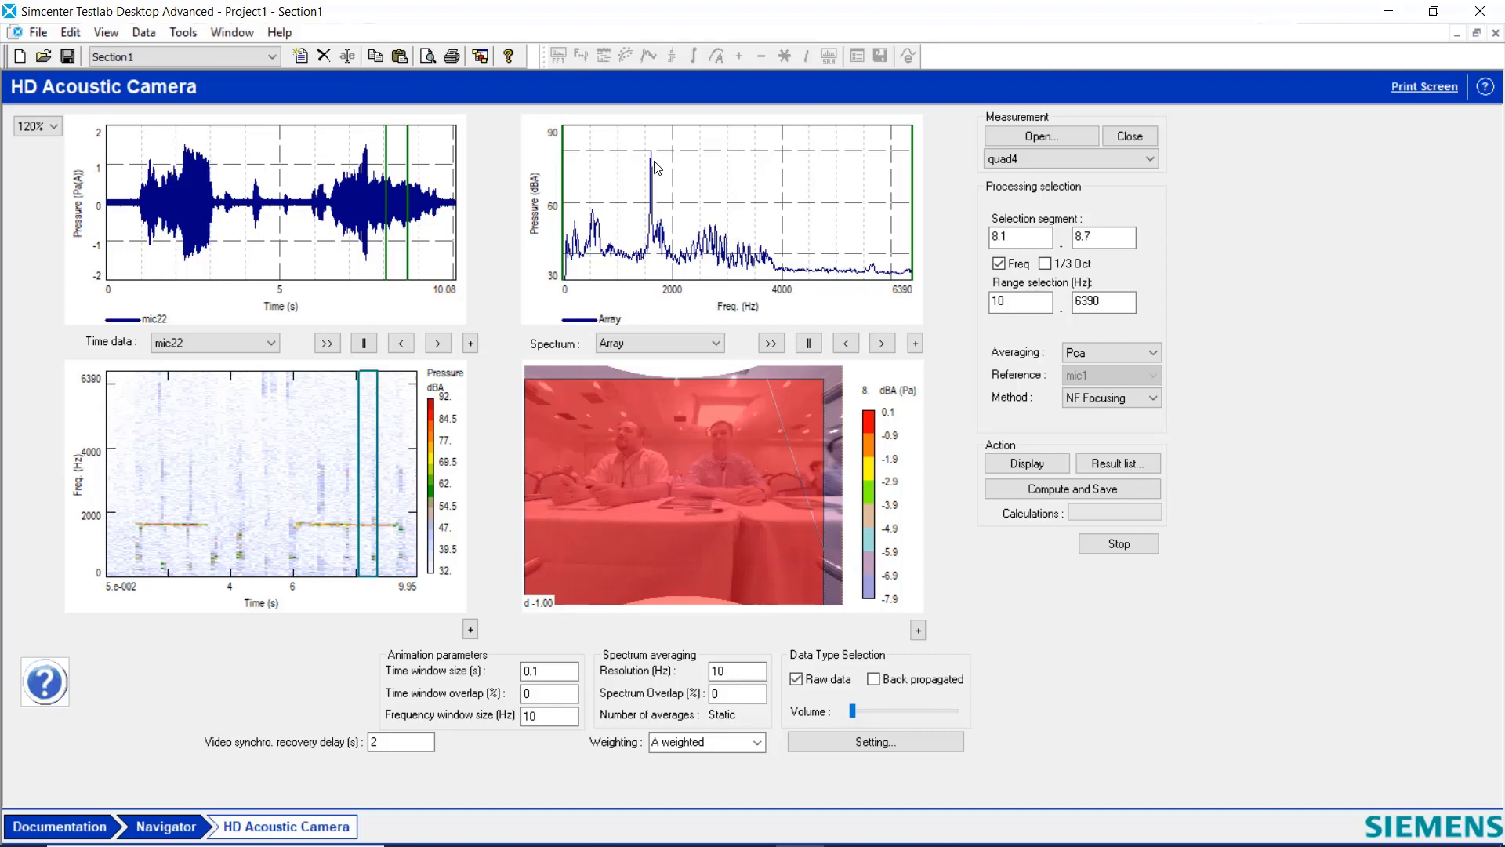
Set the frequency range to 1520–1750 Hz and compute the acoustic map.
{"action": "left_click", "coordinate": [655, 200]}
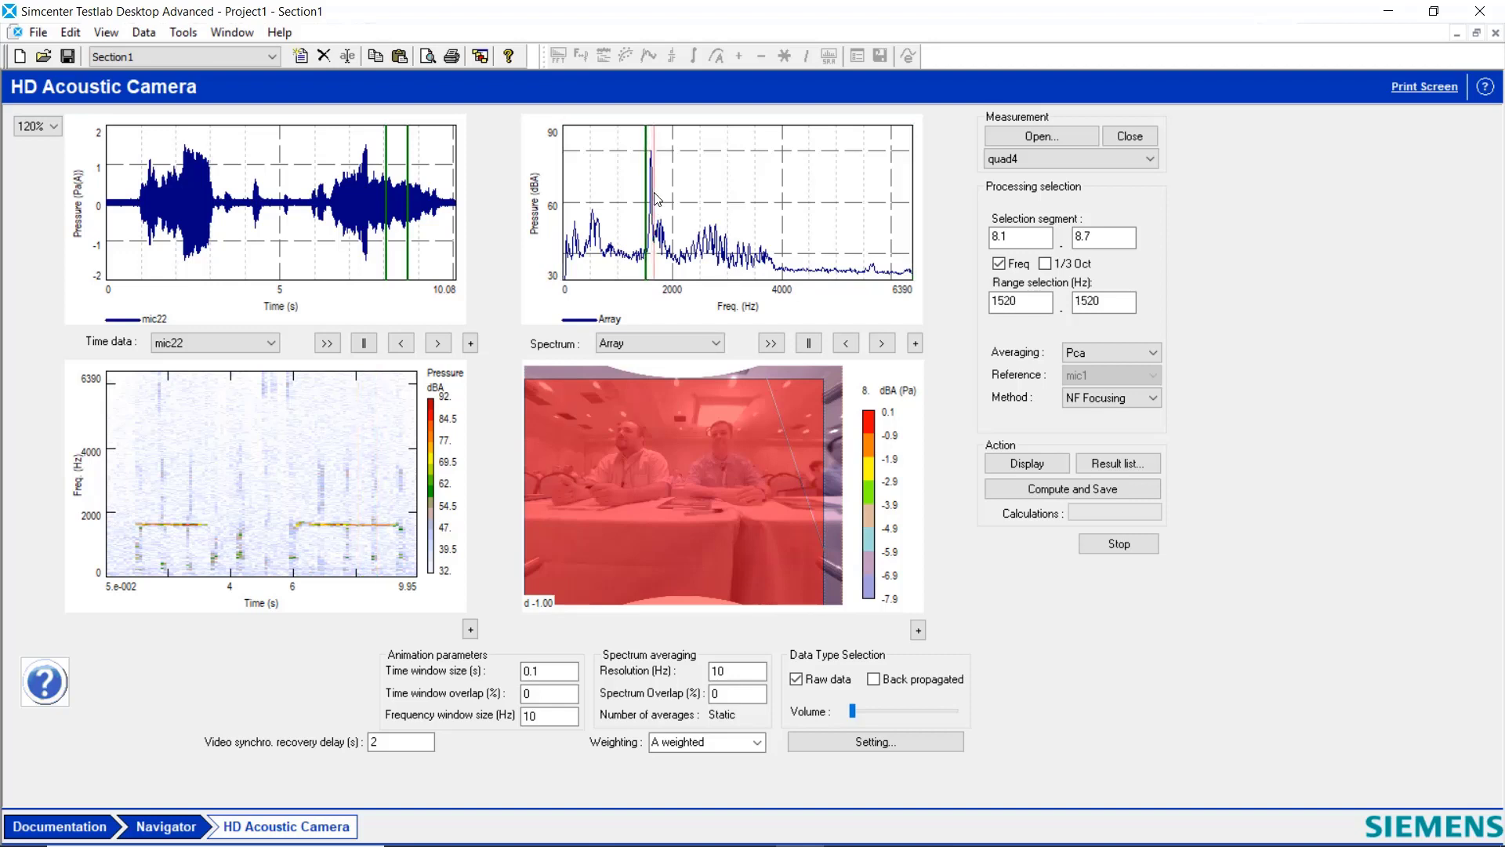
{"action": "left_click_drag", "start_coordinate": [656, 200], "coordinate": [657, 202]}
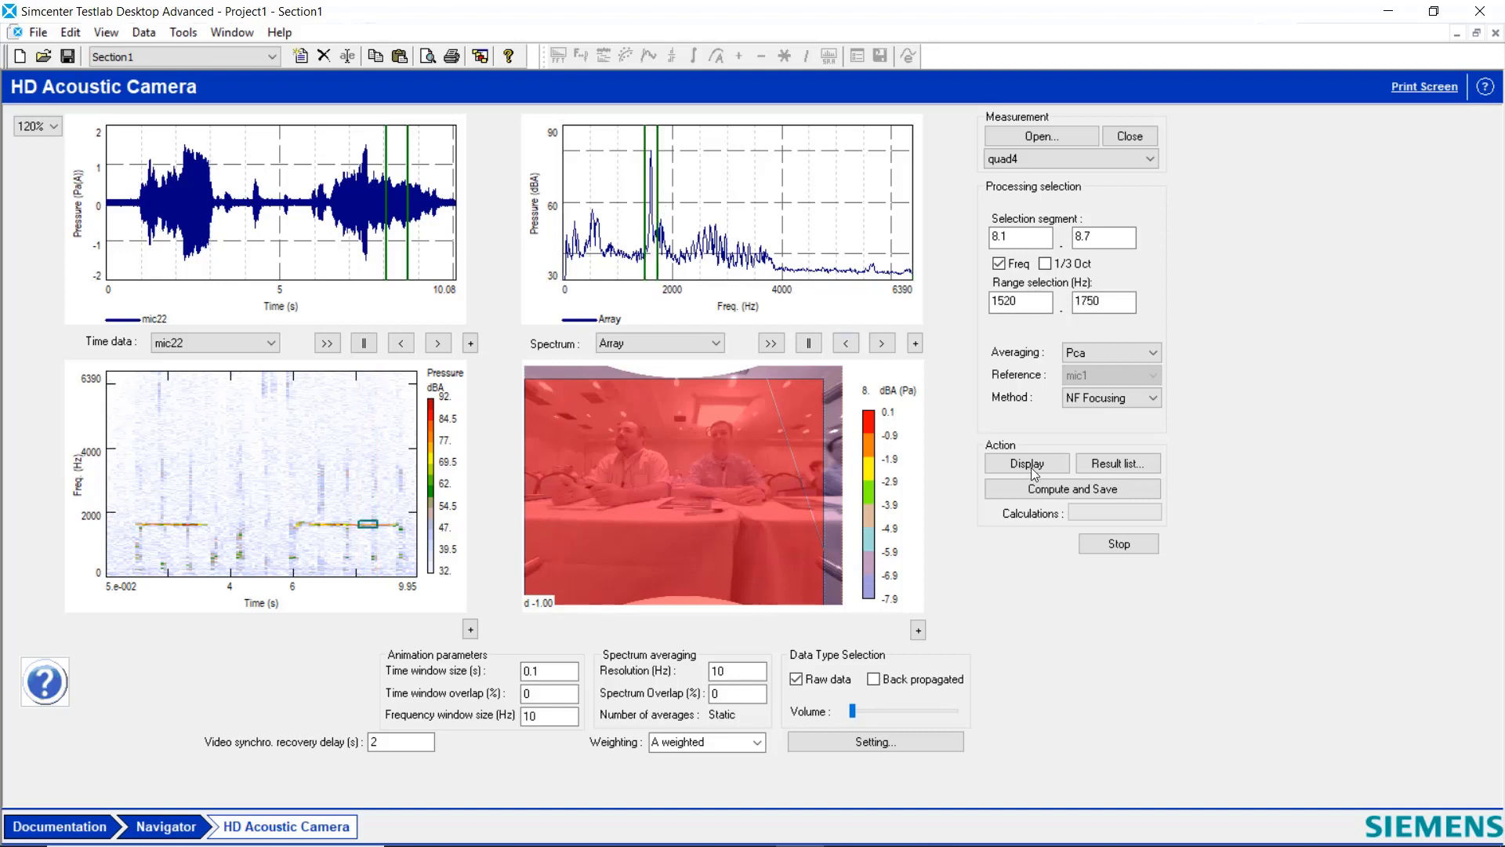
{"action": "left_click", "coordinate": [1061, 492]}
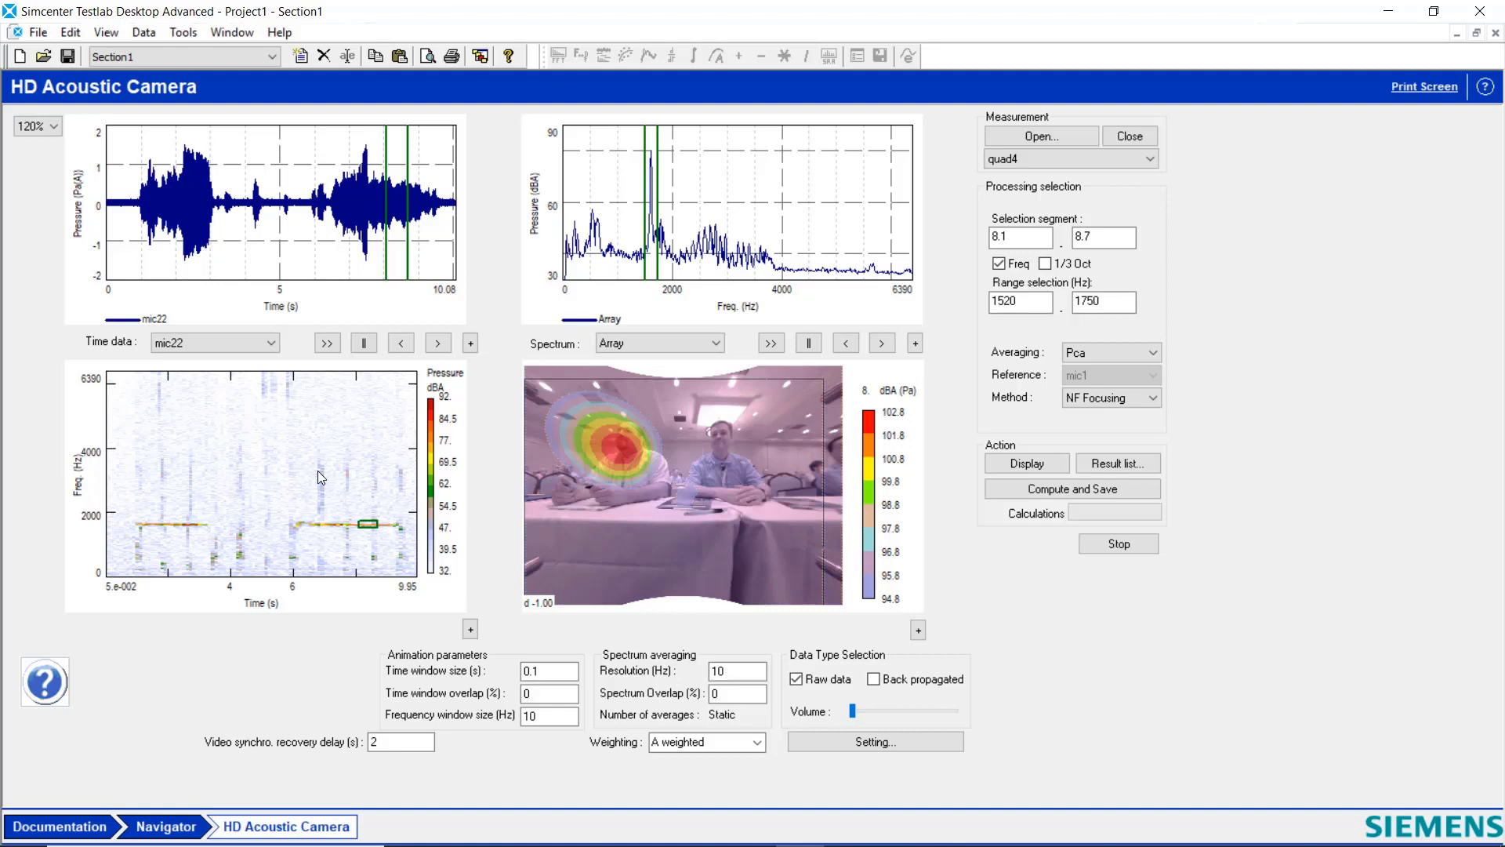
Box-select 6.7–7.1 s and 2530–3320 Hz on the spectrogram and compute the map.
{"action": "left_click_drag", "start_coordinate": [315, 469], "coordinate": [327, 495]}
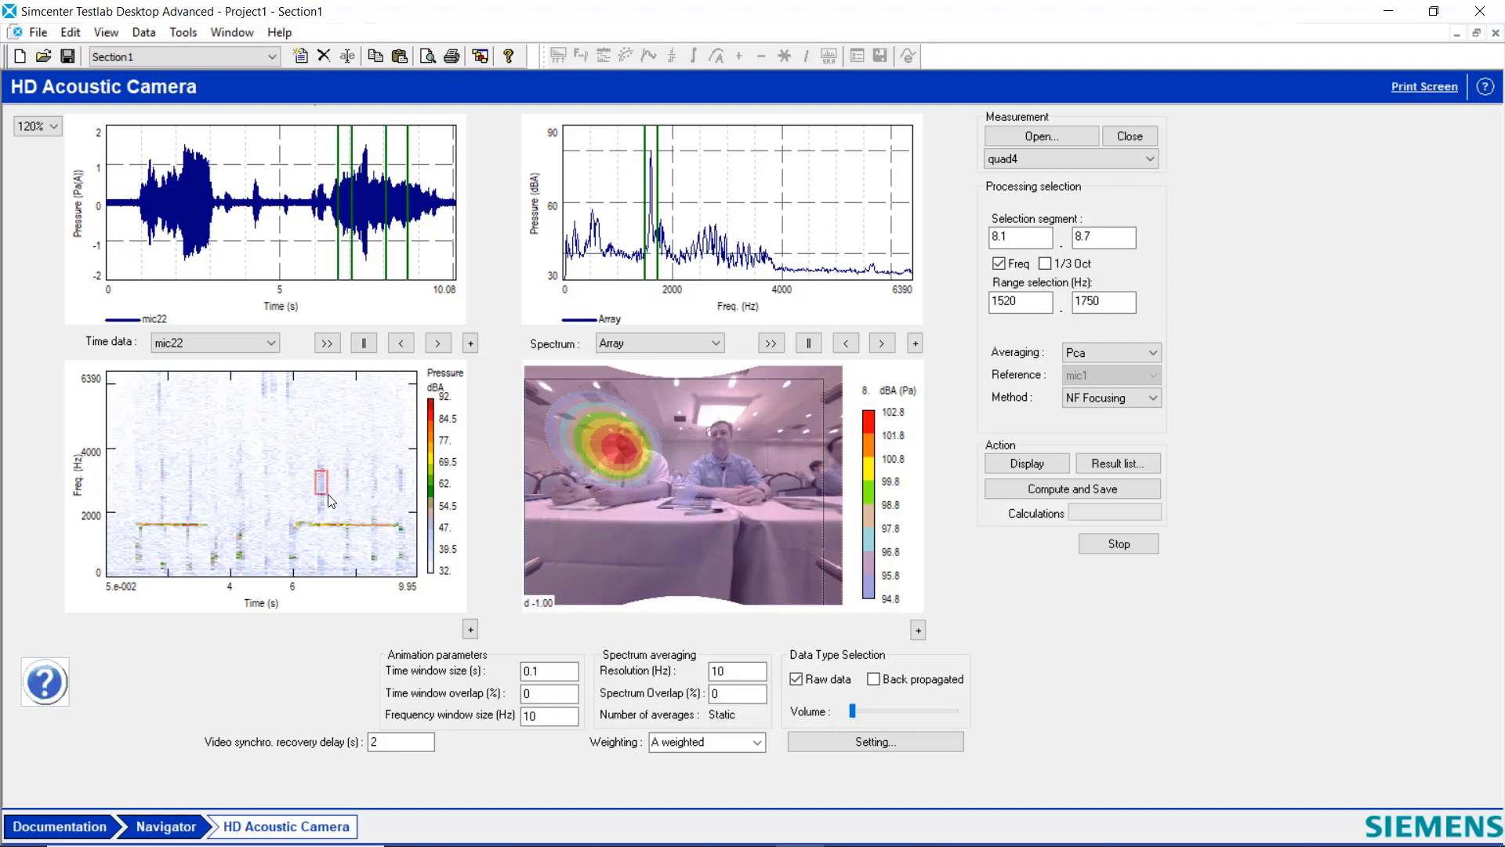
{"action": "left_click", "coordinate": [1062, 487]}
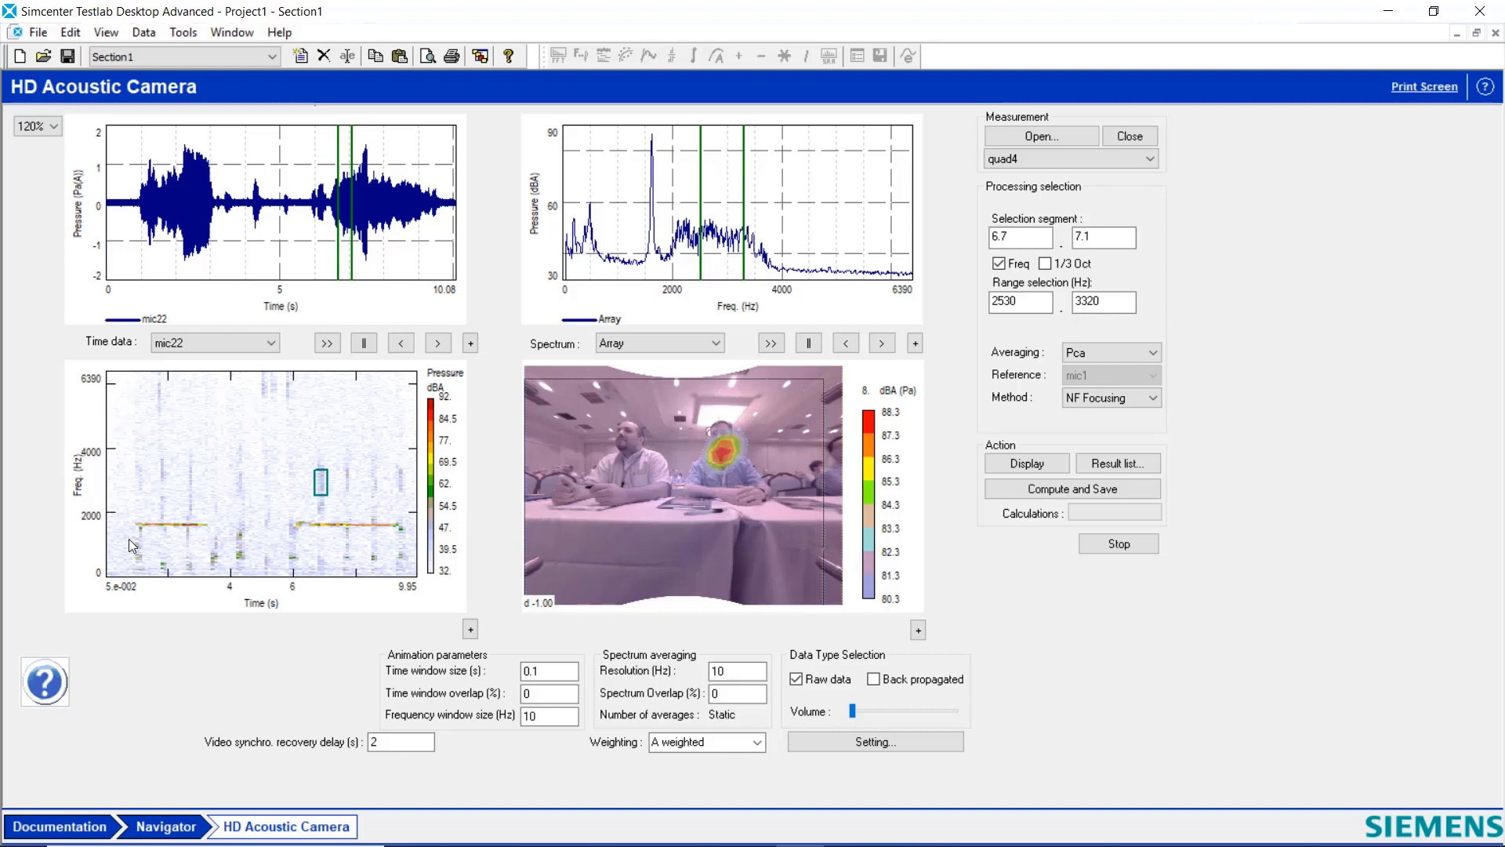
Select 0.3–9.7 s, 550–1100 Hz, then play back-propagated sound at the hotspot and left man's face.
{"action": "left_click_drag", "start_coordinate": [113, 542], "coordinate": [408, 558]}
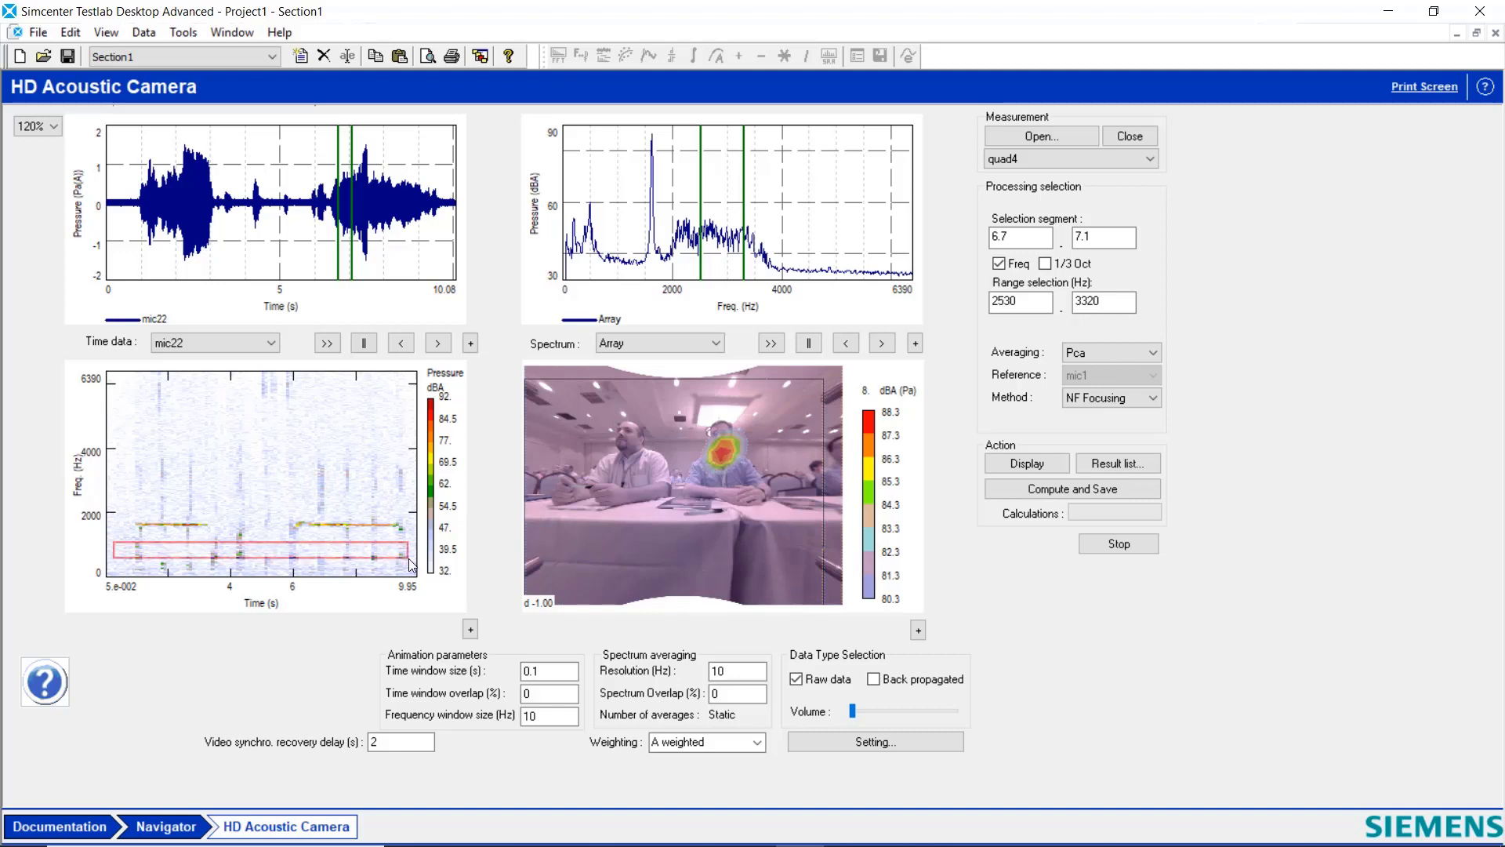
{"action": "left_click_drag", "start_coordinate": [851, 710], "coordinate": [947, 708]}
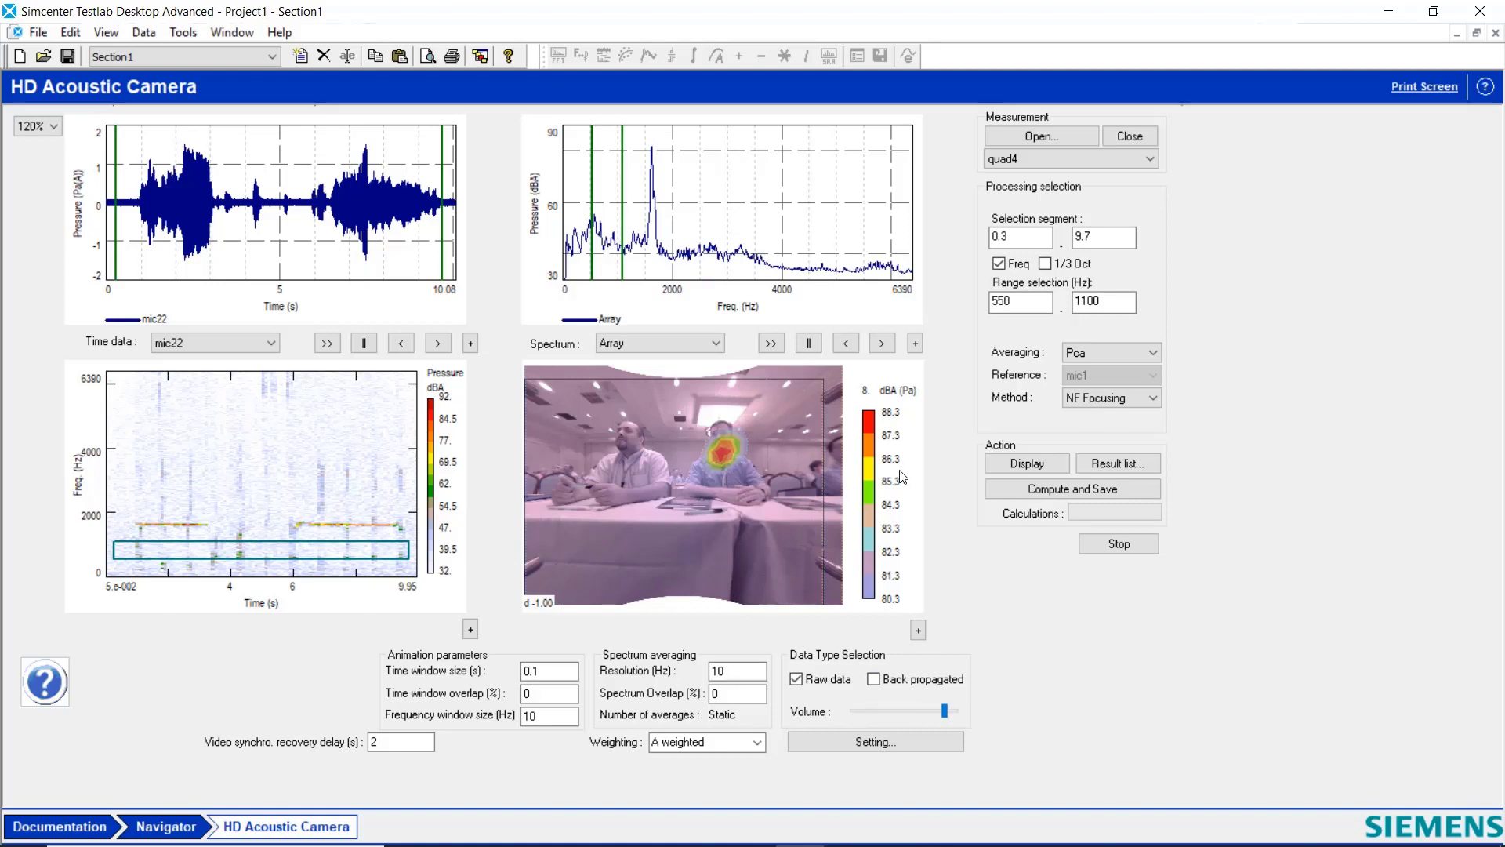
{"action": "left_click", "coordinate": [729, 449]}
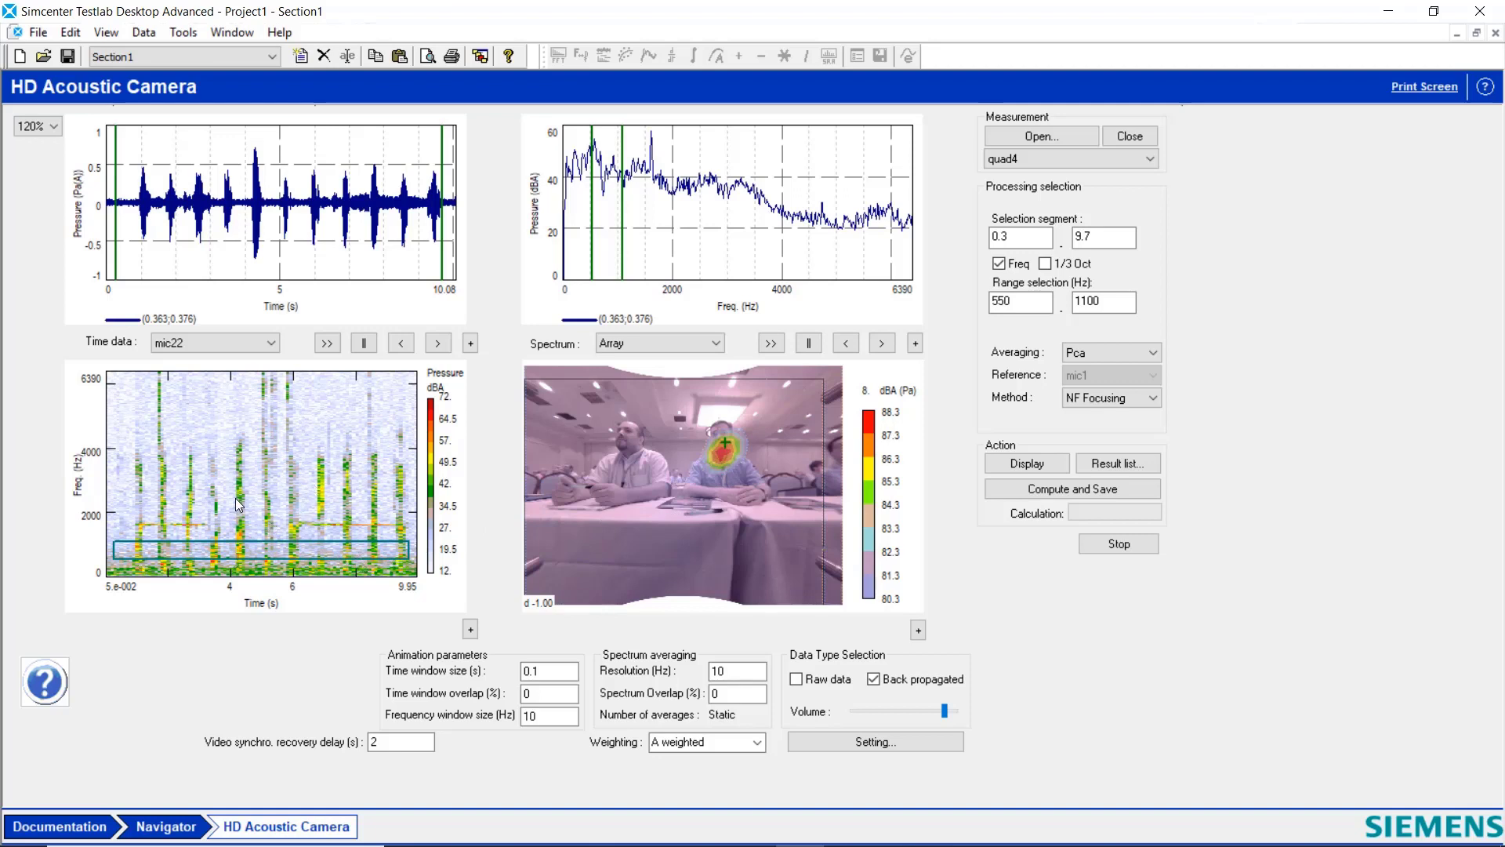
{"action": "left_click", "coordinate": [626, 441]}
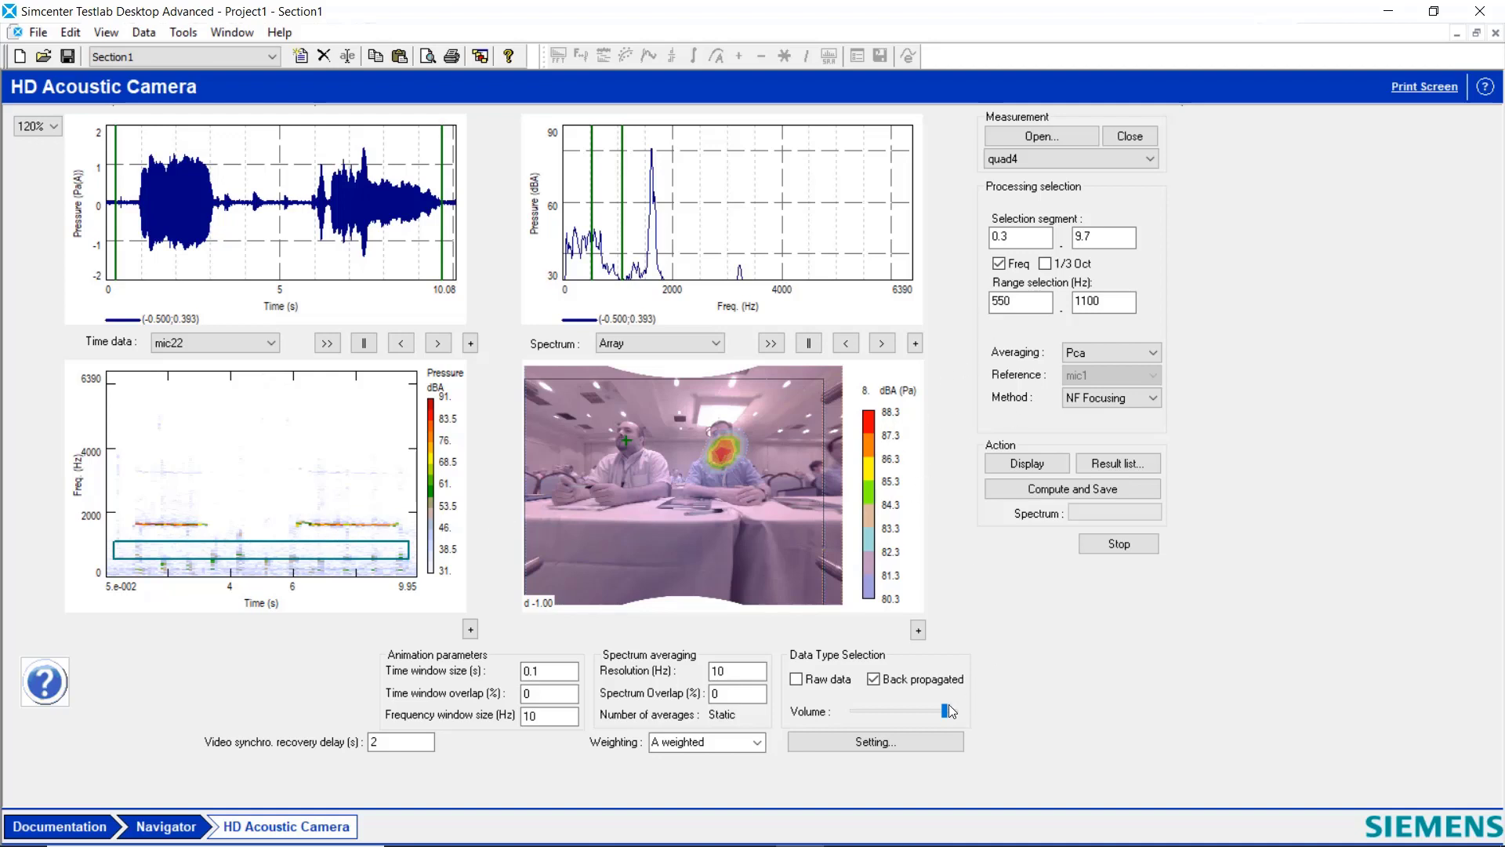
{"action": "left_click_drag", "start_coordinate": [945, 710], "coordinate": [851, 711]}
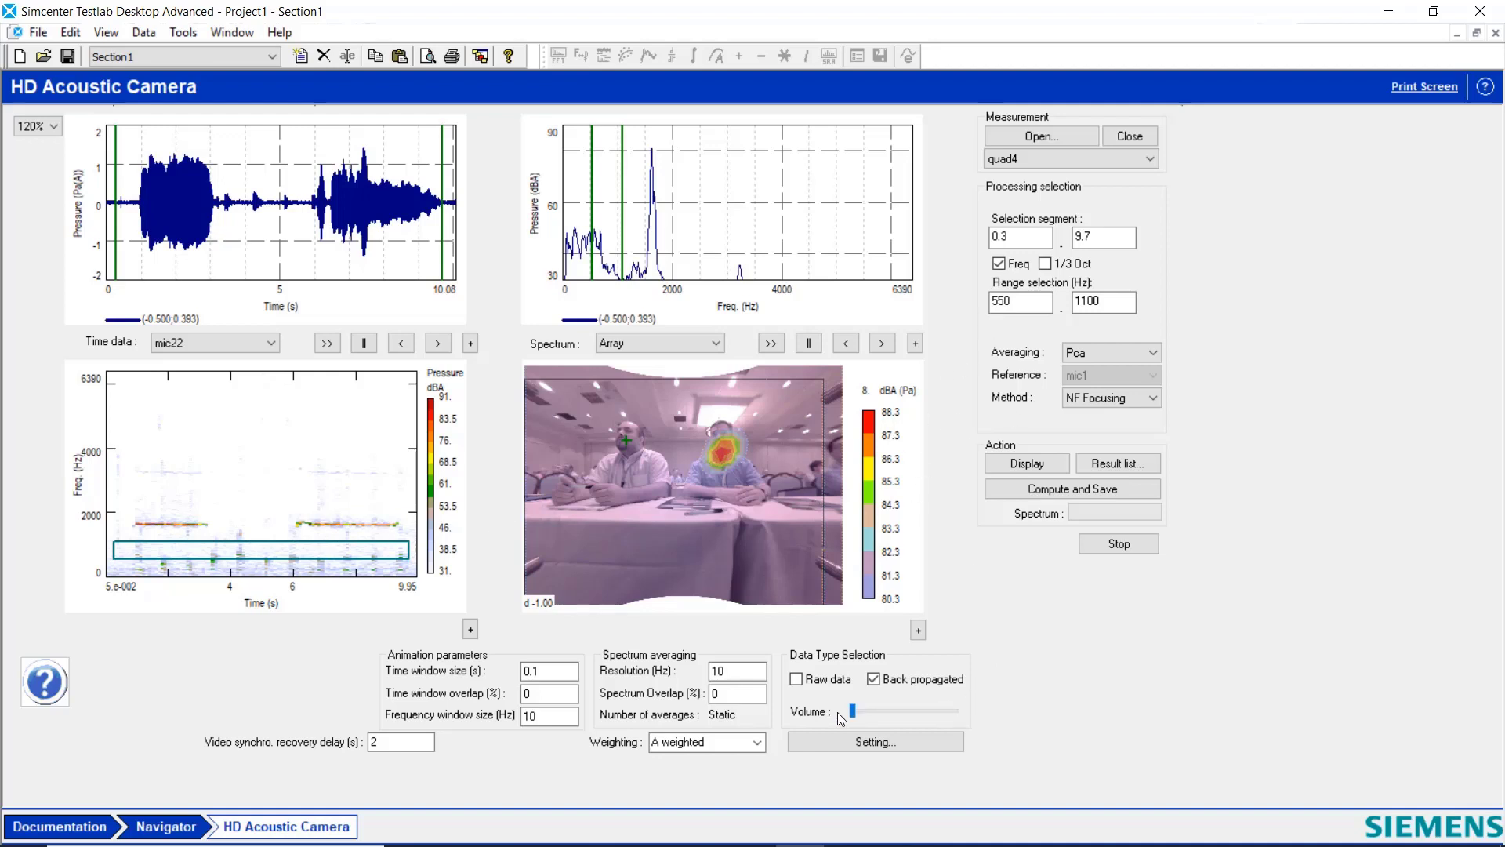
Open talk 5.bdd from the demo2 folder.
{"action": "left_click", "coordinate": [1051, 139]}
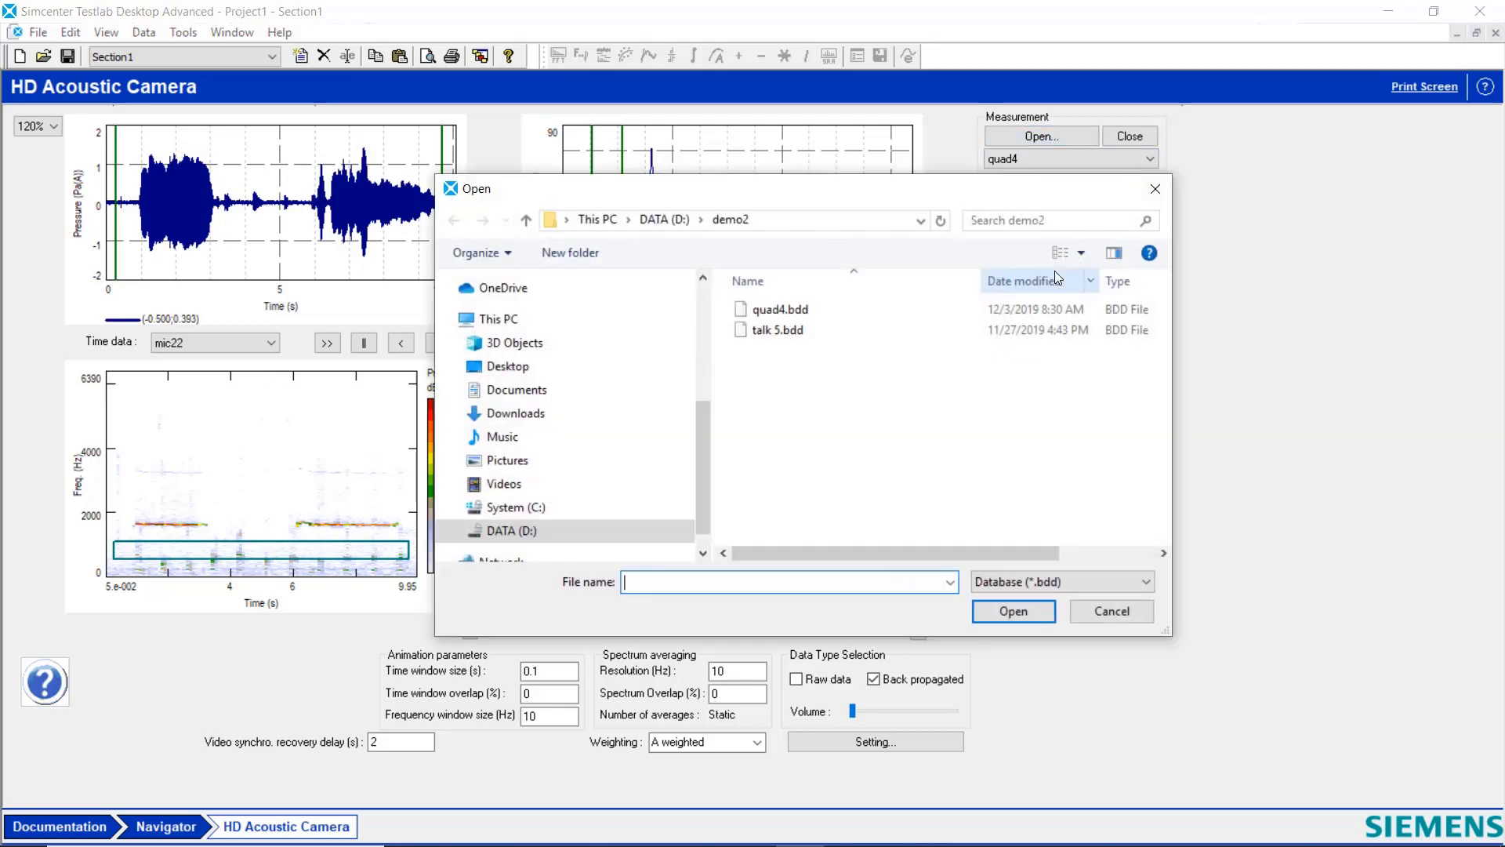
{"action": "left_click", "coordinate": [811, 335]}
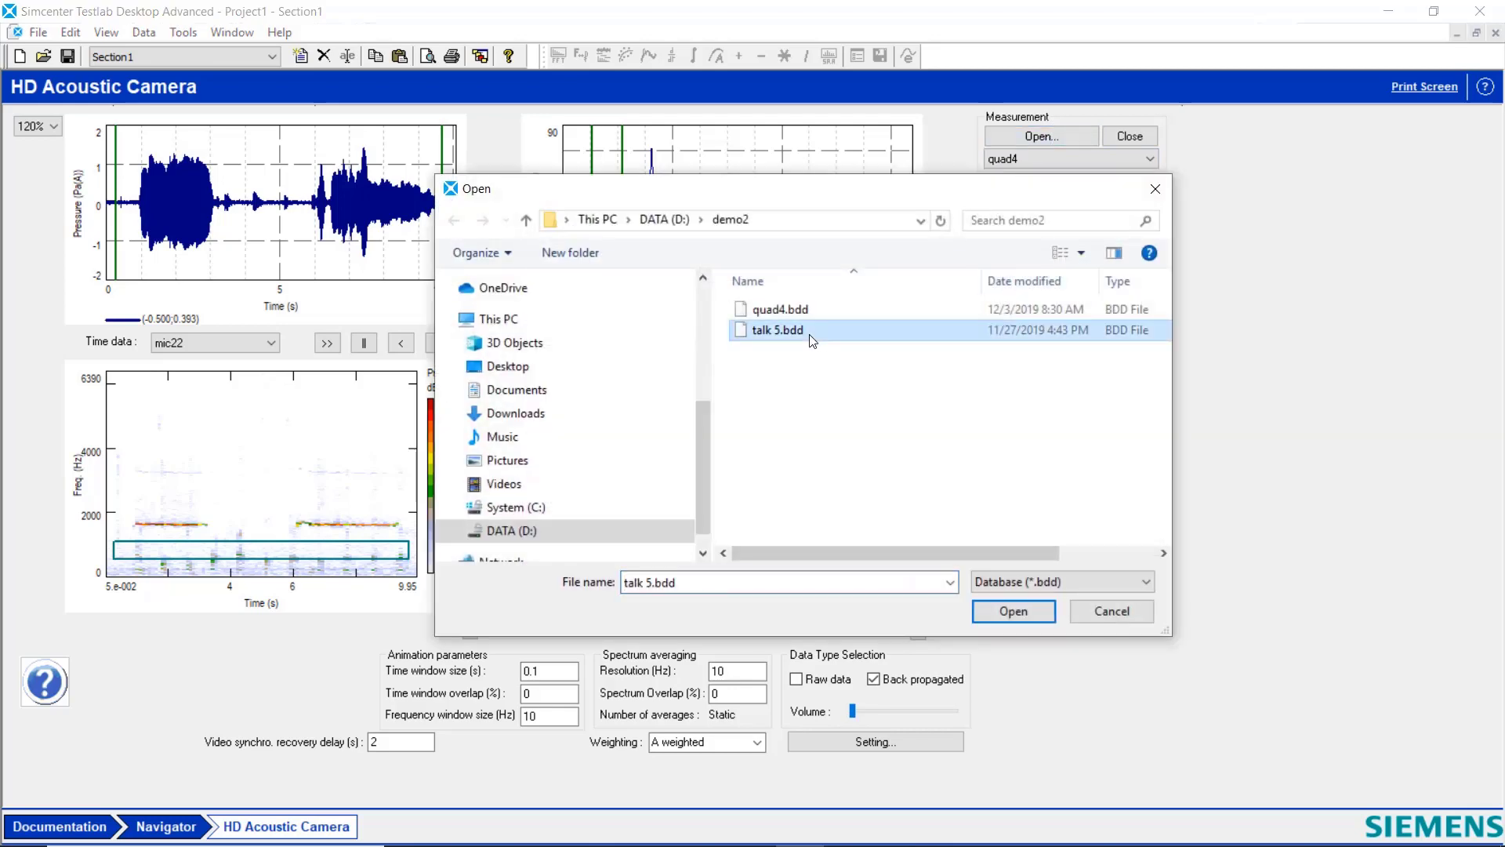
{"action": "left_click", "coordinate": [1014, 612]}
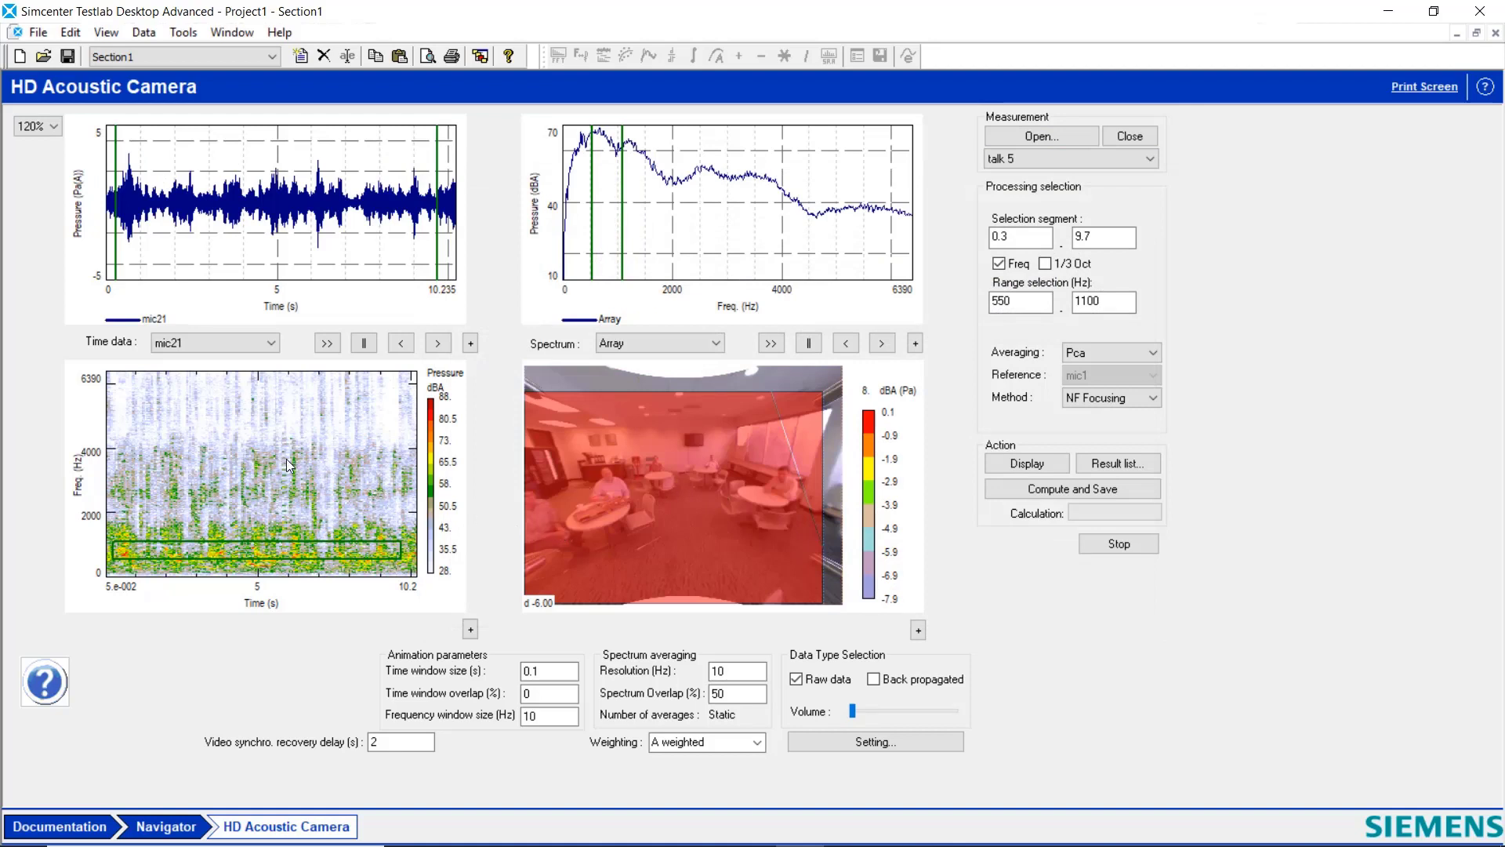
Map 6–6.4 s at 3070–3620 Hz, then select 0.2–10.1 s, 610–1100 Hz and raise volume.
{"action": "left_click_drag", "start_coordinate": [285, 459], "coordinate": [300, 477]}
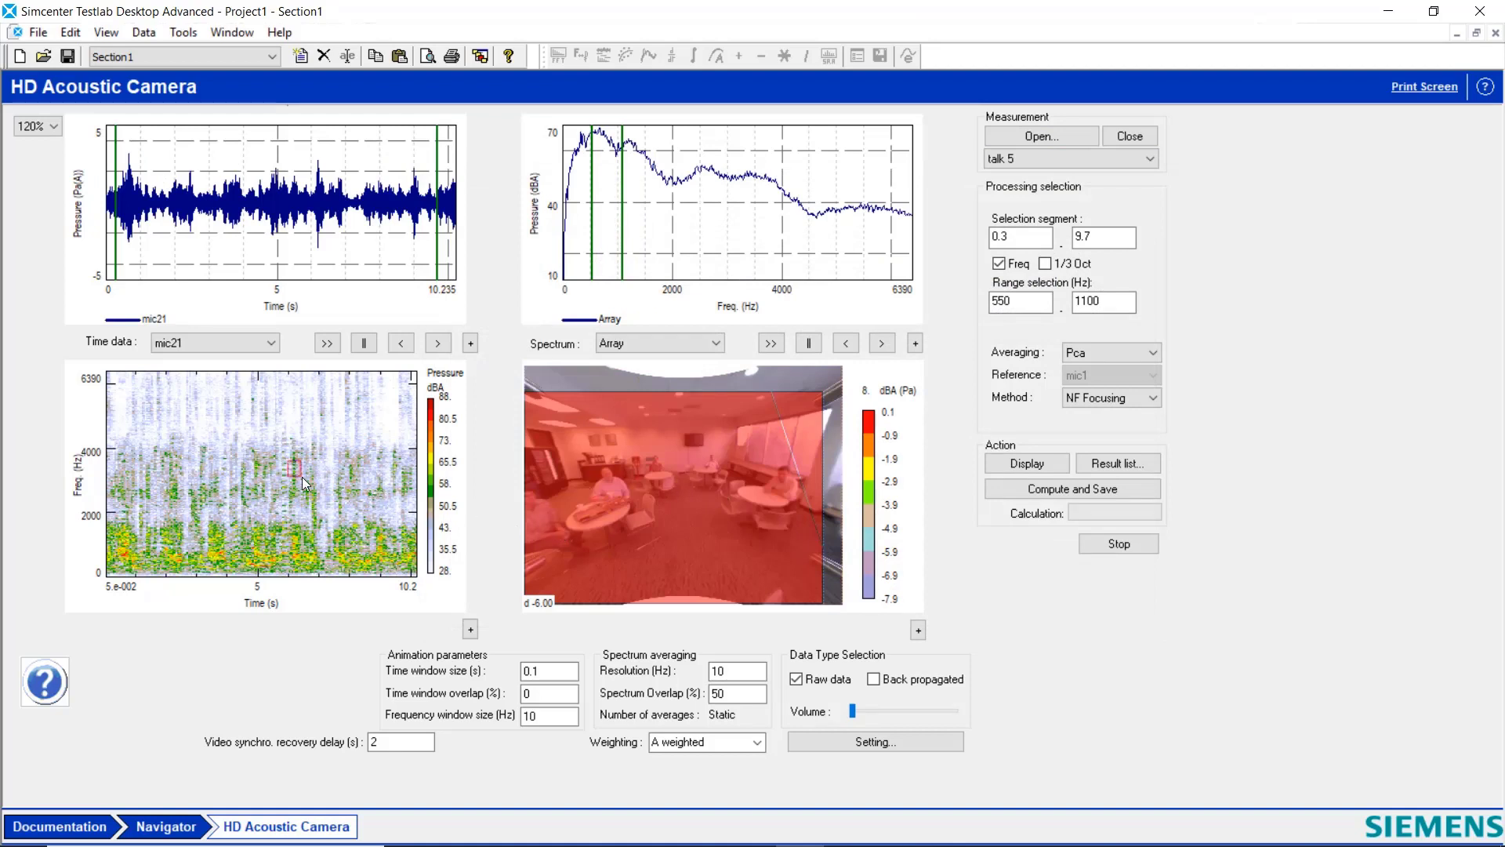
{"action": "left_click", "coordinate": [1041, 491]}
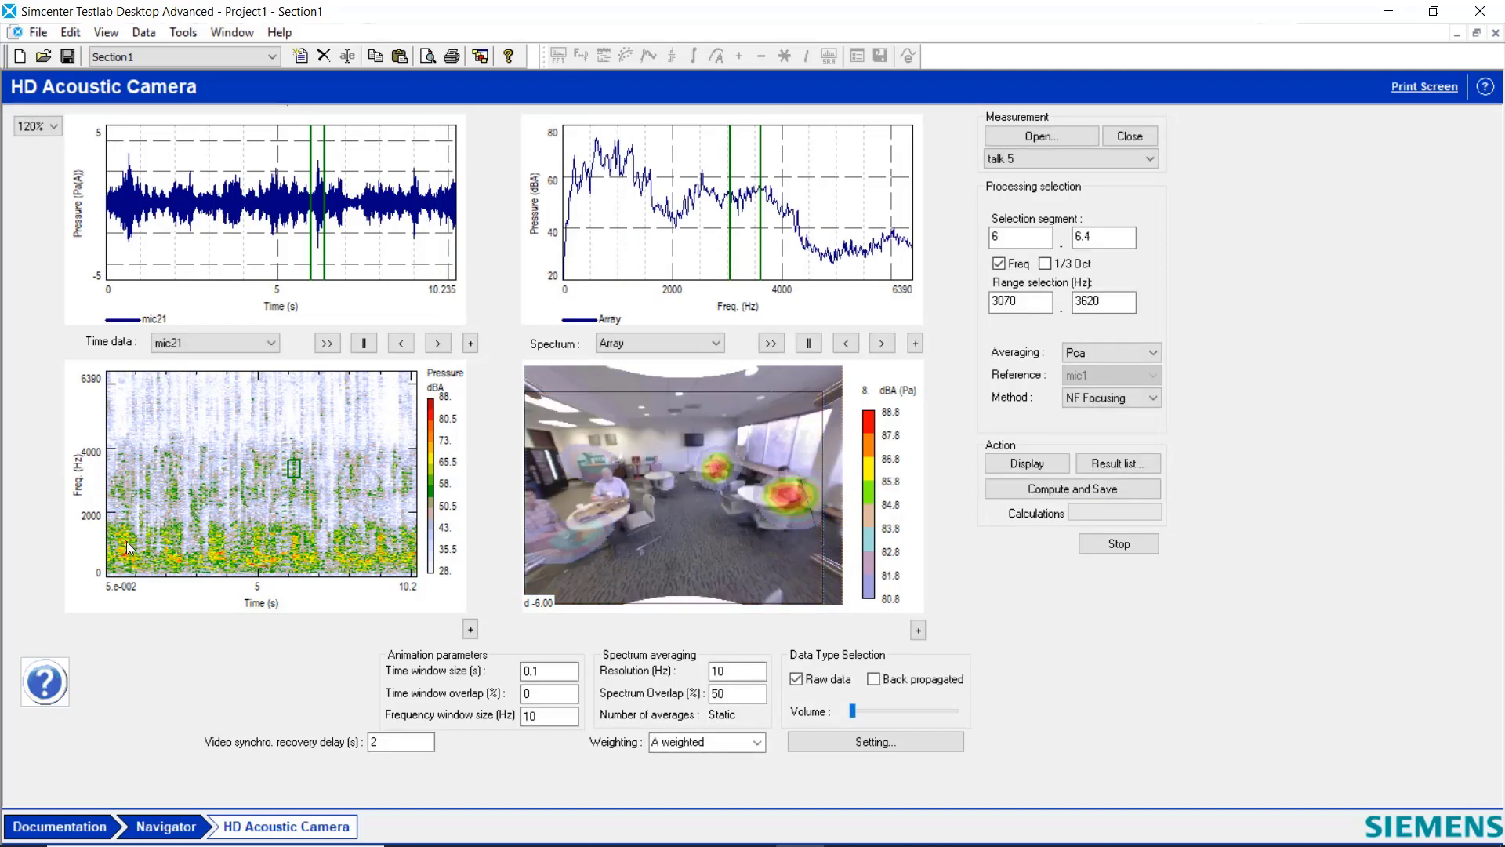
{"action": "left_click_drag", "start_coordinate": [111, 541], "coordinate": [419, 563]}
{"action": "left_click_drag", "start_coordinate": [852, 710], "coordinate": [931, 710]}
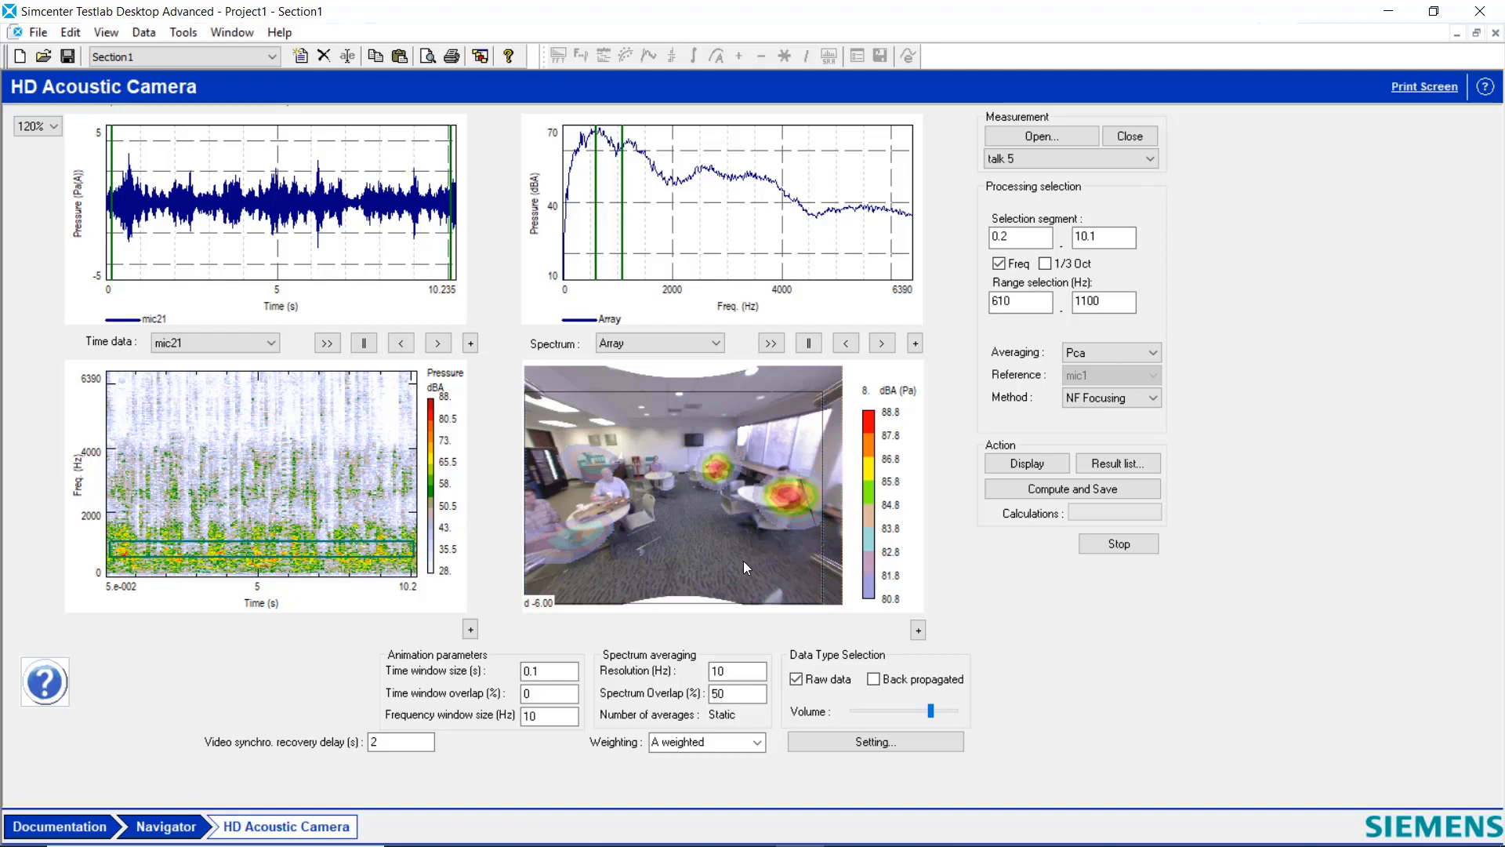
Play back-propagated sound at a map point, the seated man on the left, and the upper hotspot.
{"action": "left_click", "coordinate": [782, 478]}
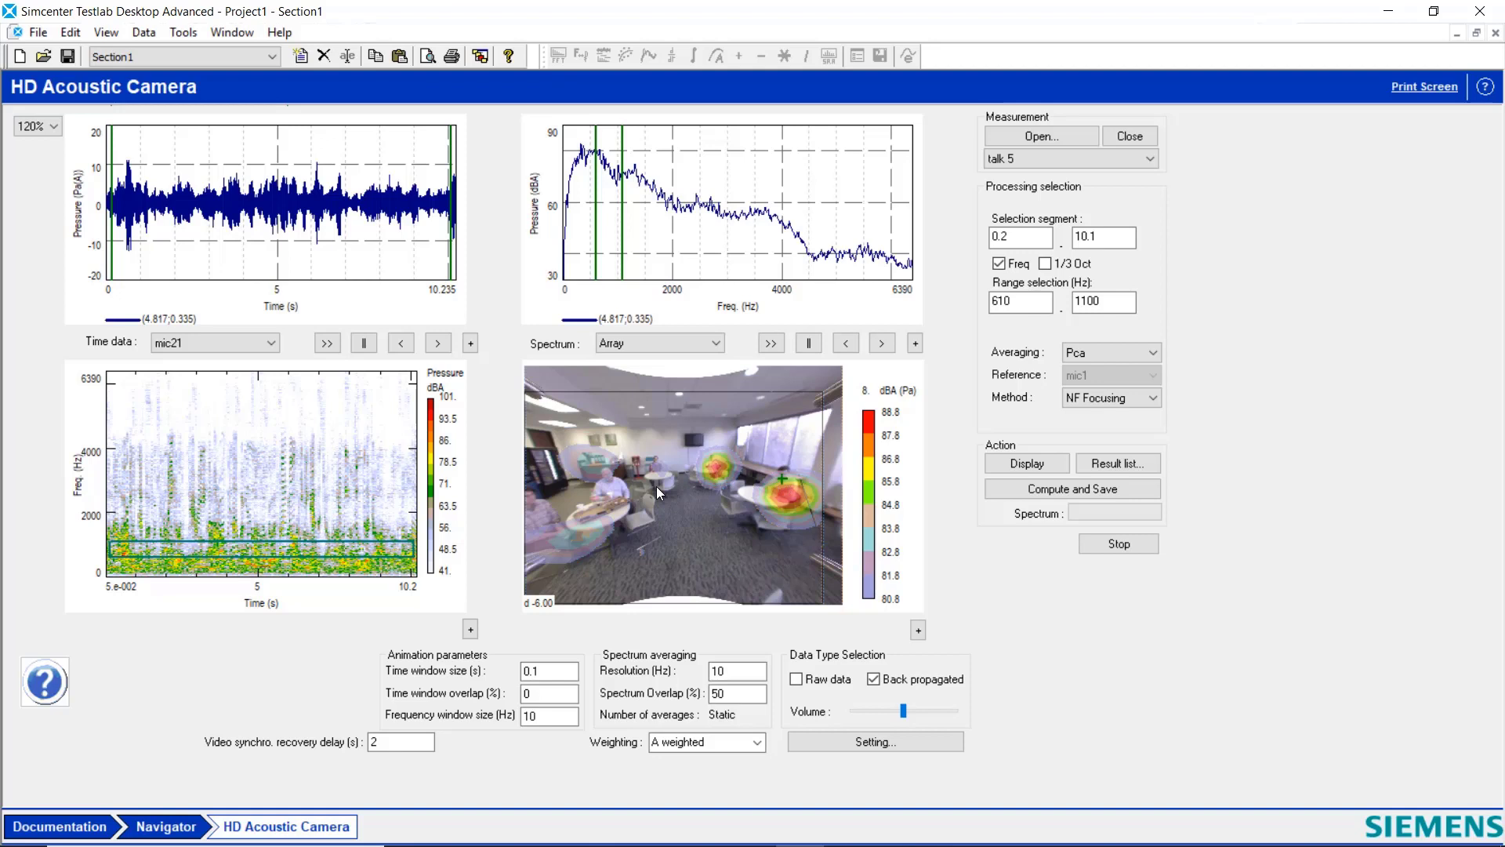
{"action": "left_click", "coordinate": [608, 482]}
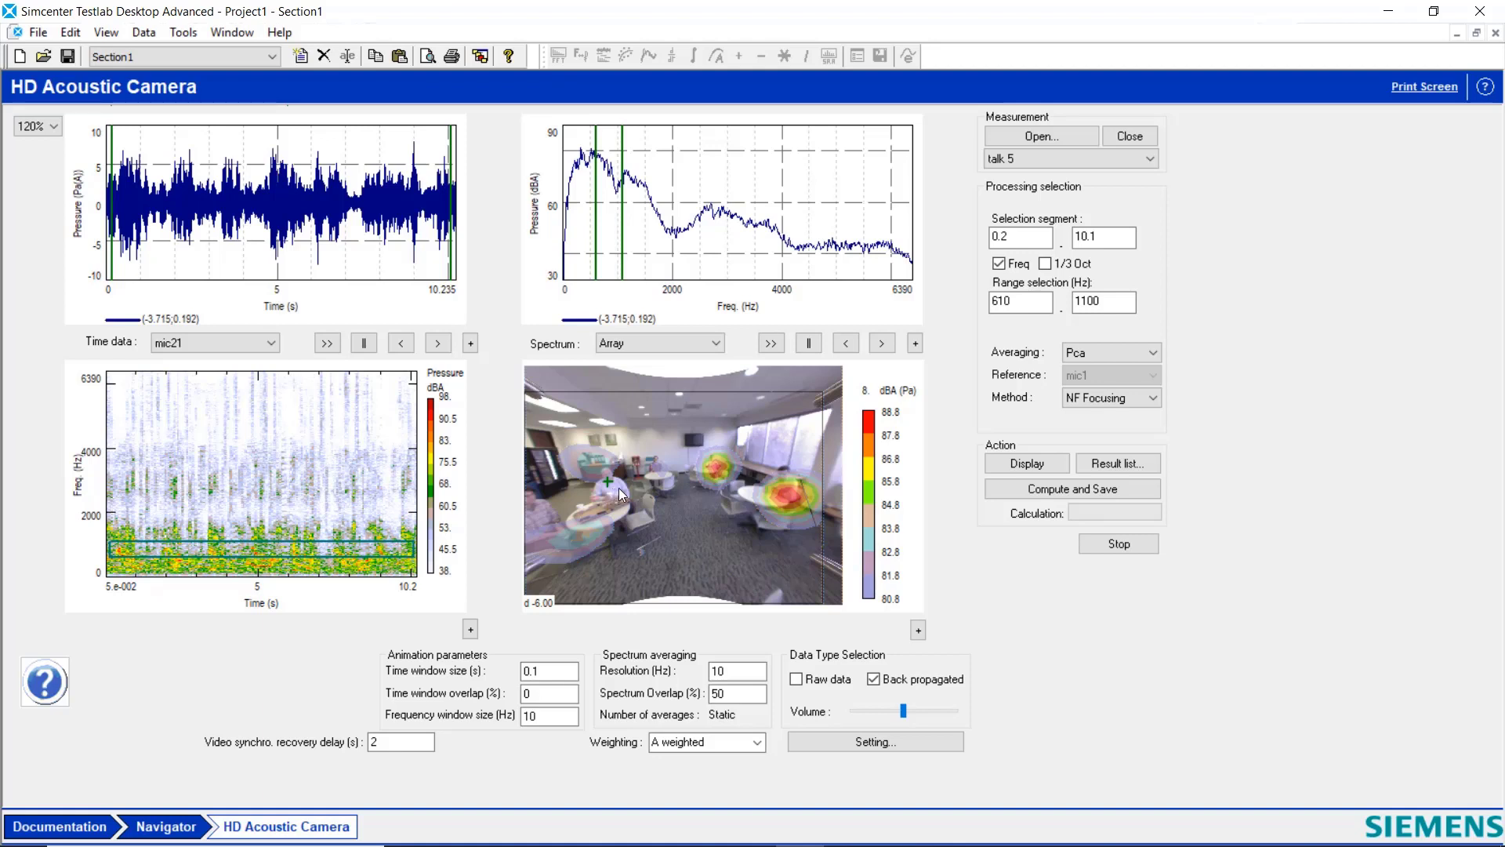
{"action": "left_click", "coordinate": [712, 457]}
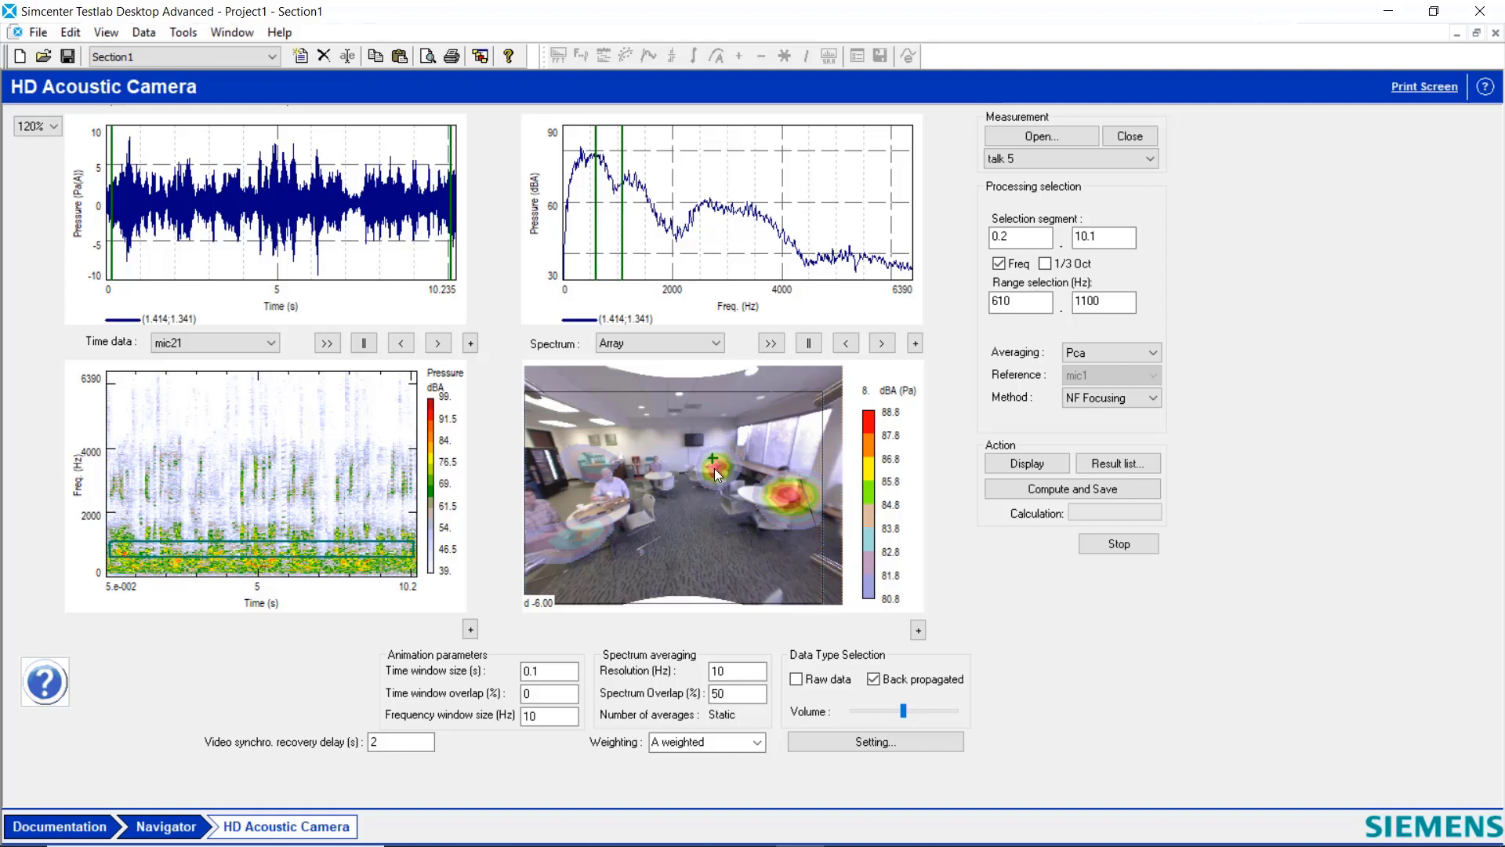
Switch the Data Type Selection to Raw data.
{"action": "left_click", "coordinate": [826, 681]}
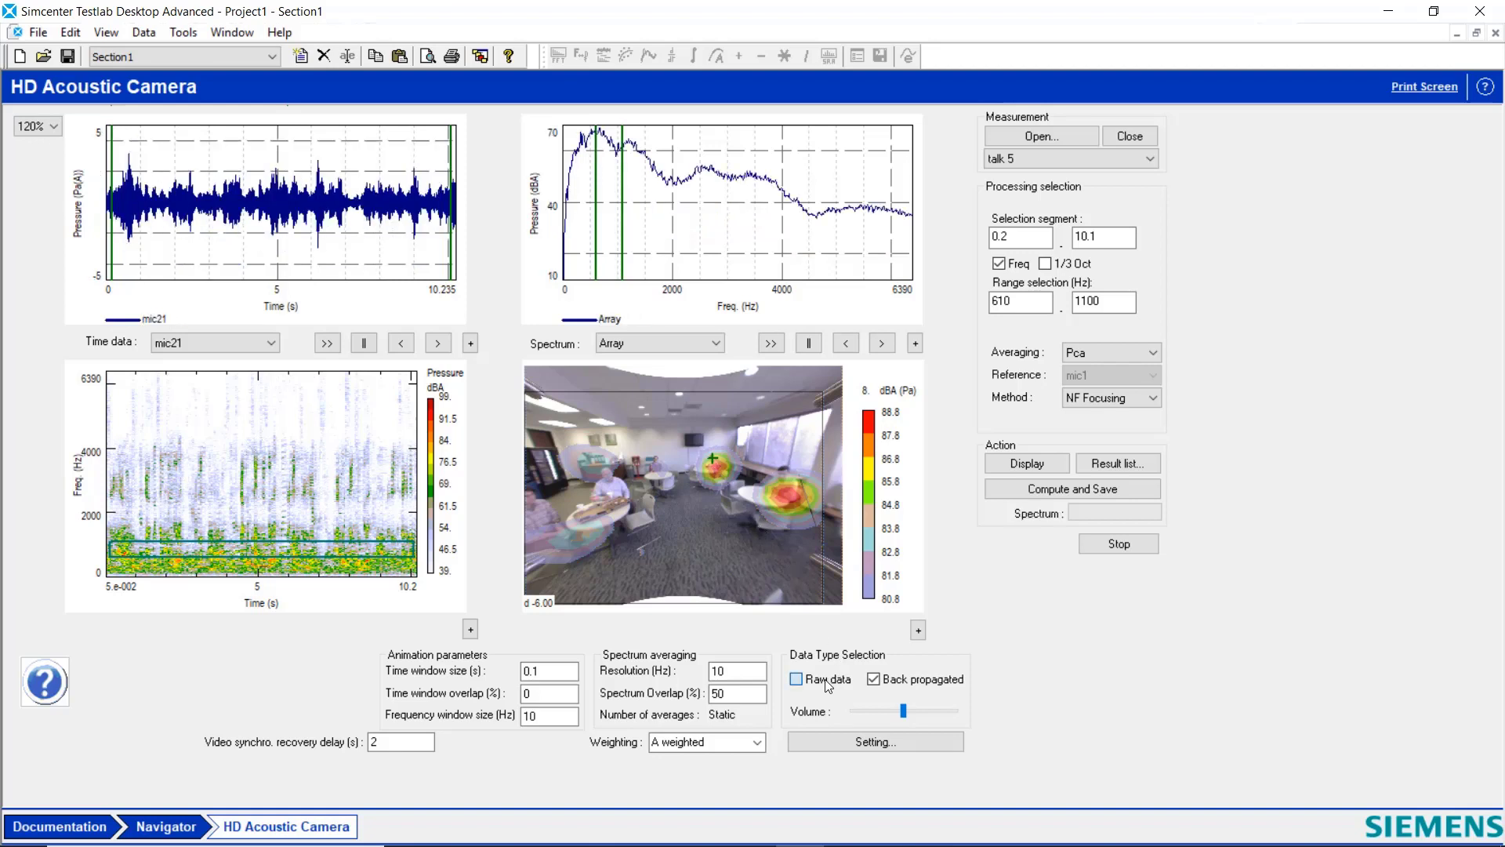